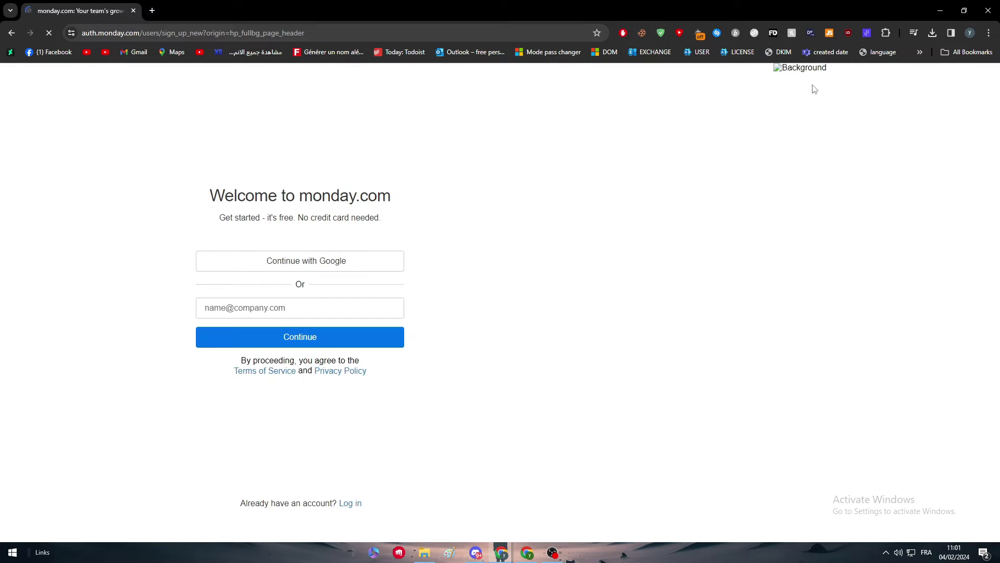
- Sign up with a Google account and let Google share your details with monday.com
type("*")
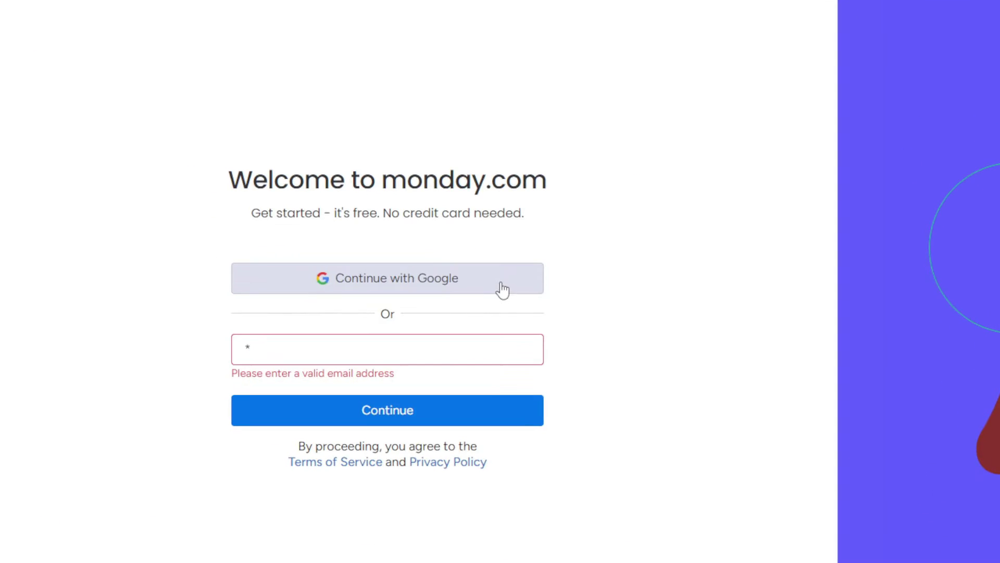
left_click(503, 290)
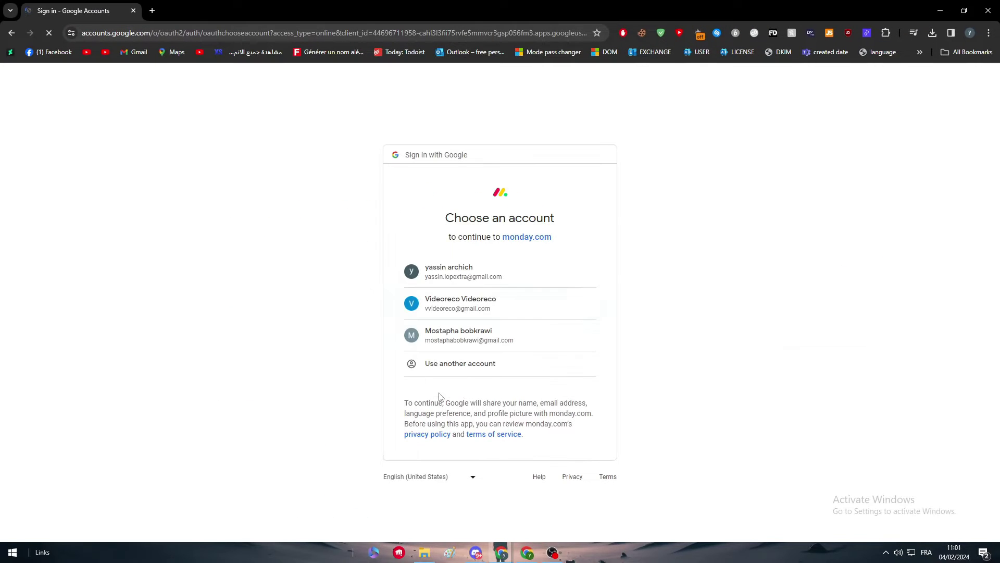
left_click(480, 280)
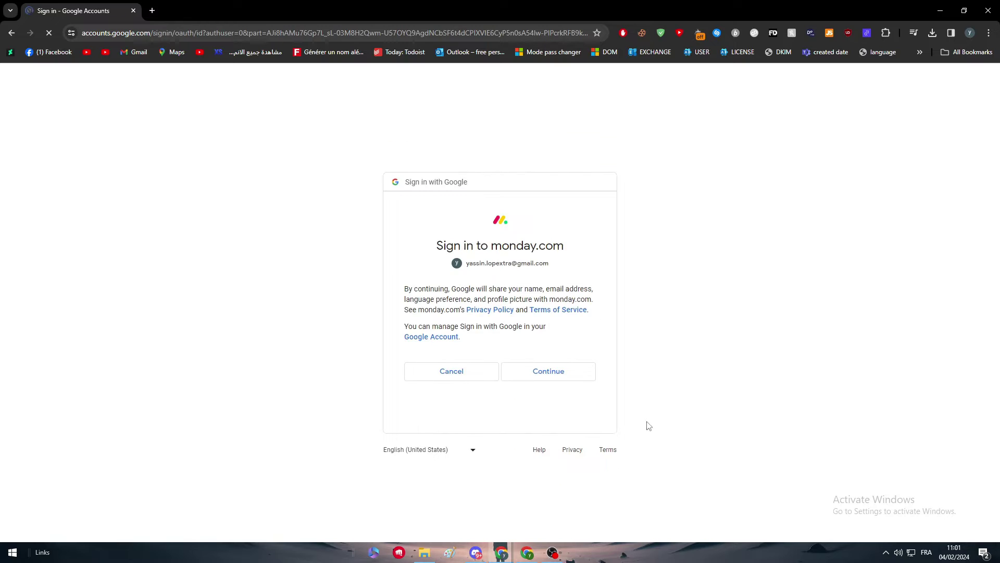
left_click(544, 379)
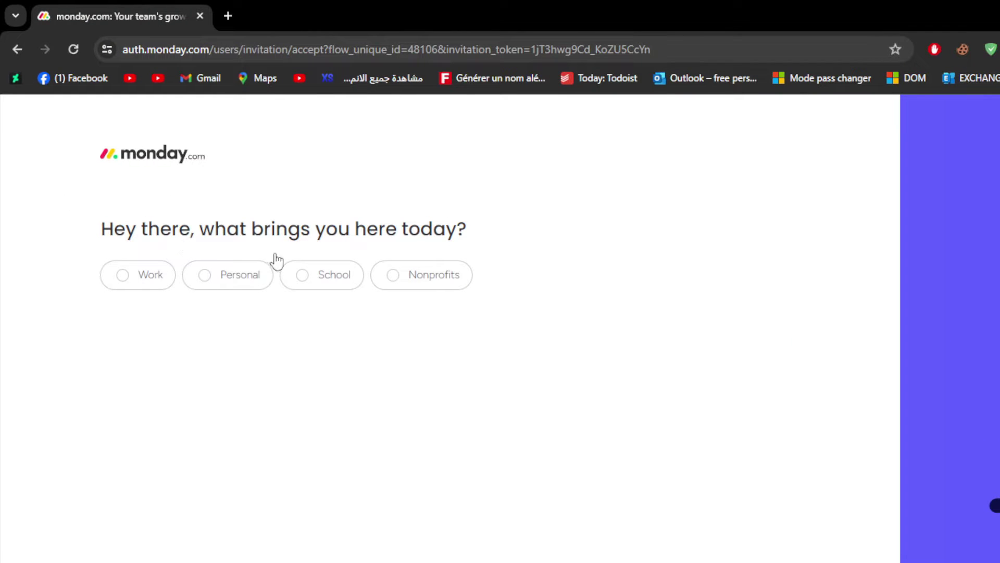
- Answer onboarding: Personal use, Other to manage and focus on, Other for how you heard
left_click(216, 285)
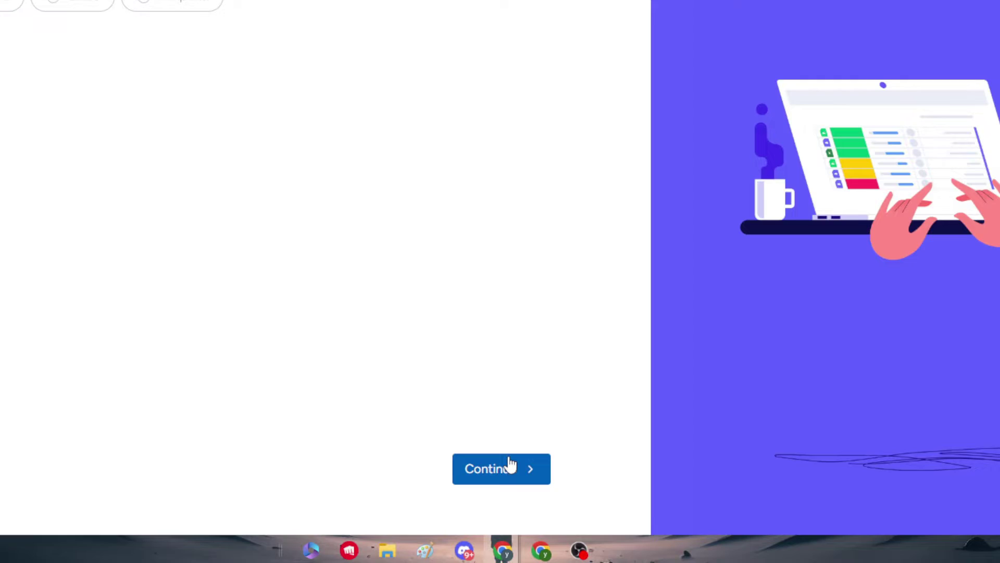
left_click(508, 466)
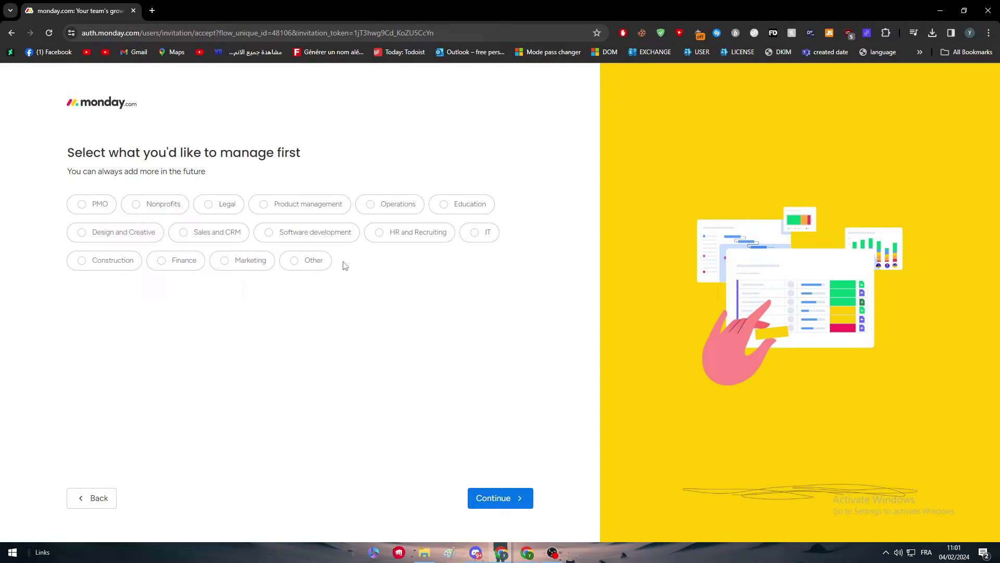
left_click(485, 492)
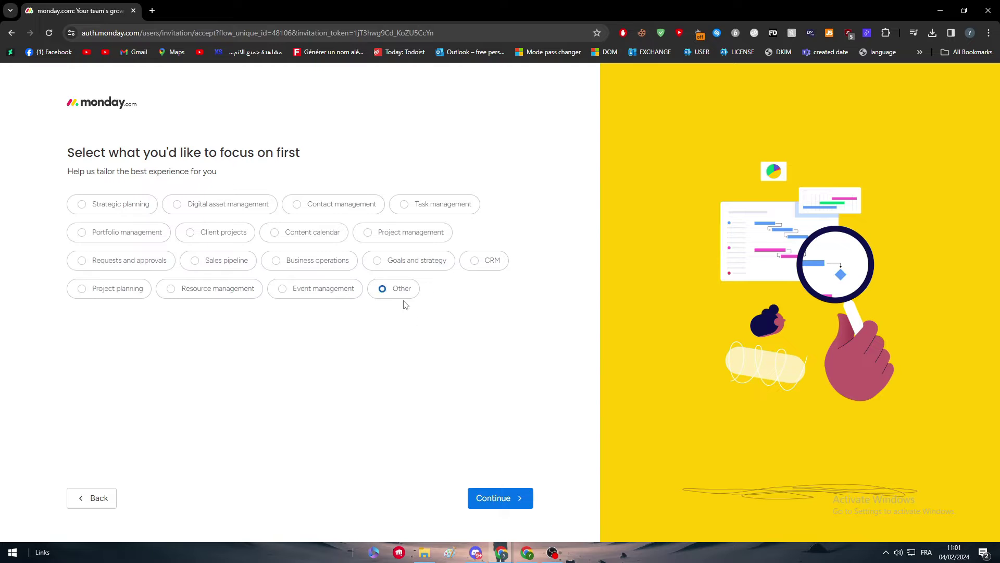
left_click(490, 498)
left_click(322, 275)
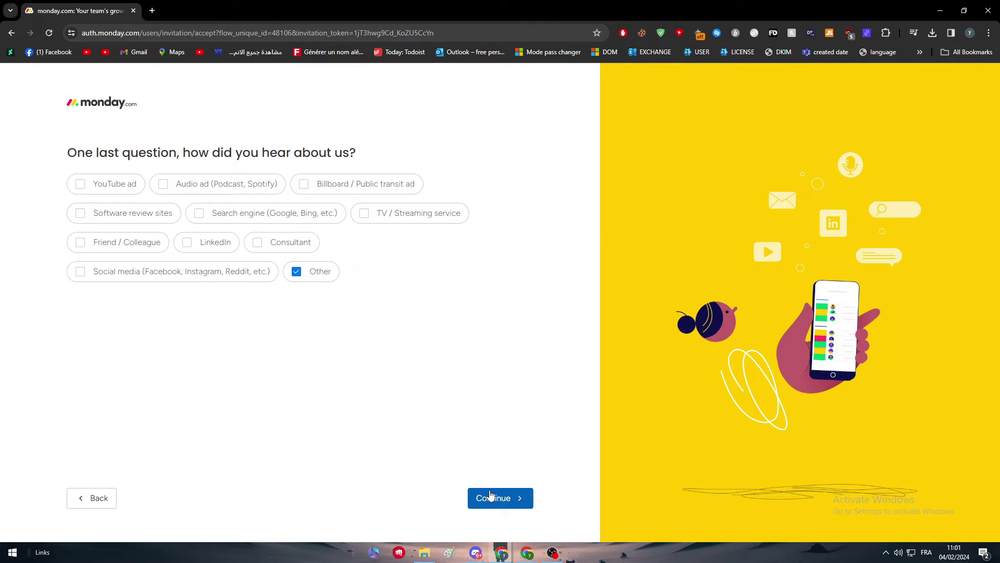
left_click(482, 498)
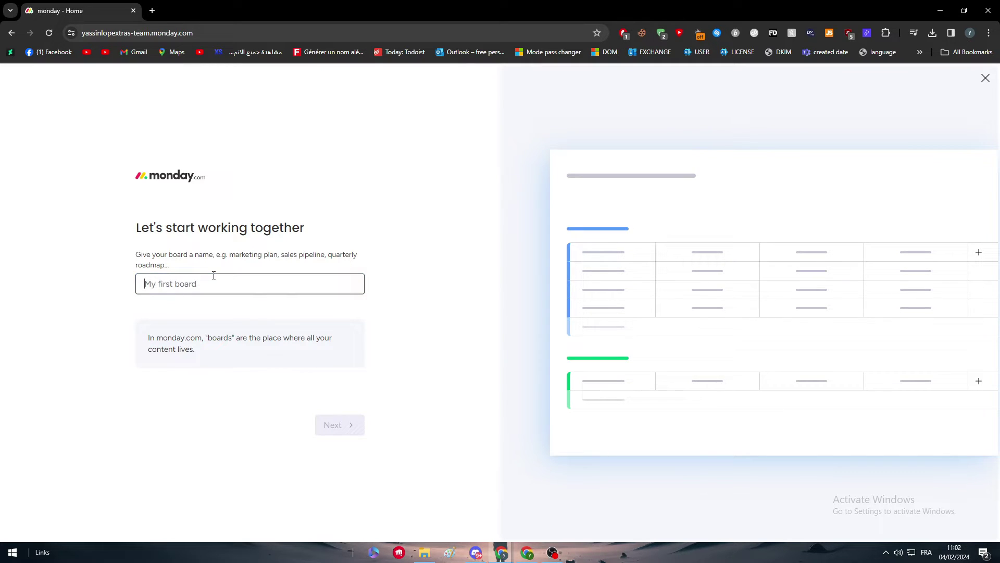
- Name the board 'Tutorial' and add a Priority column
type("Tutorial")
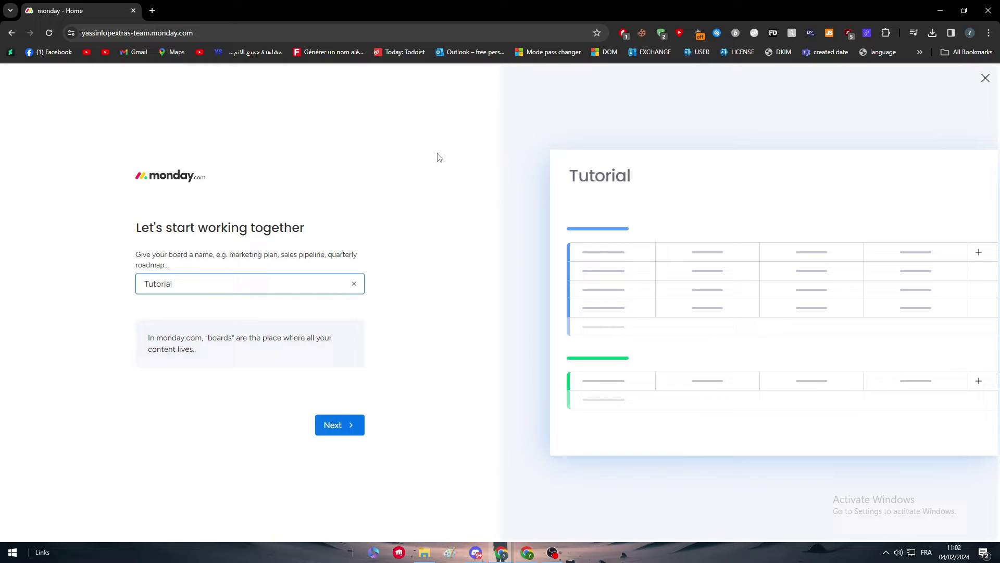
left_click(351, 428)
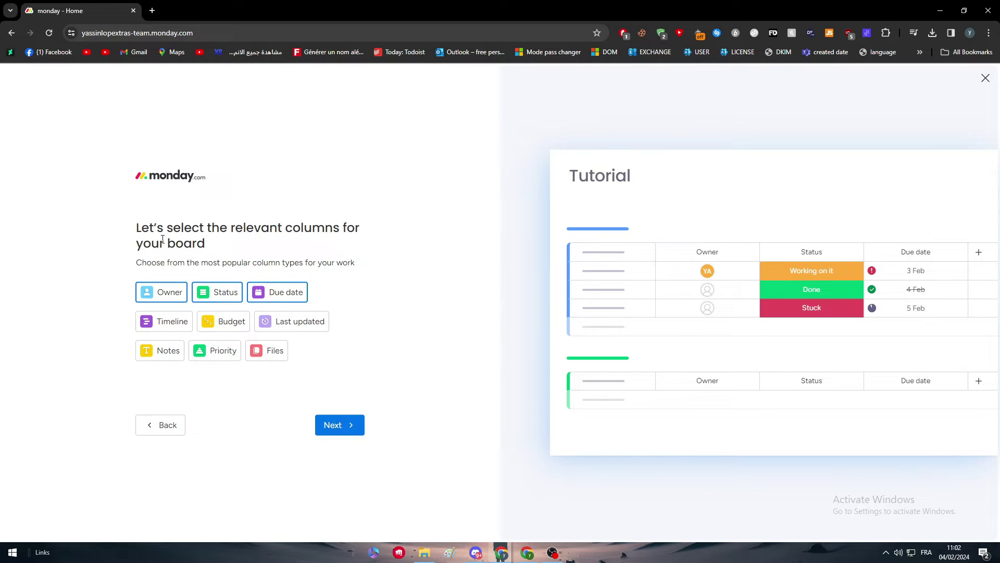
left_click(213, 351)
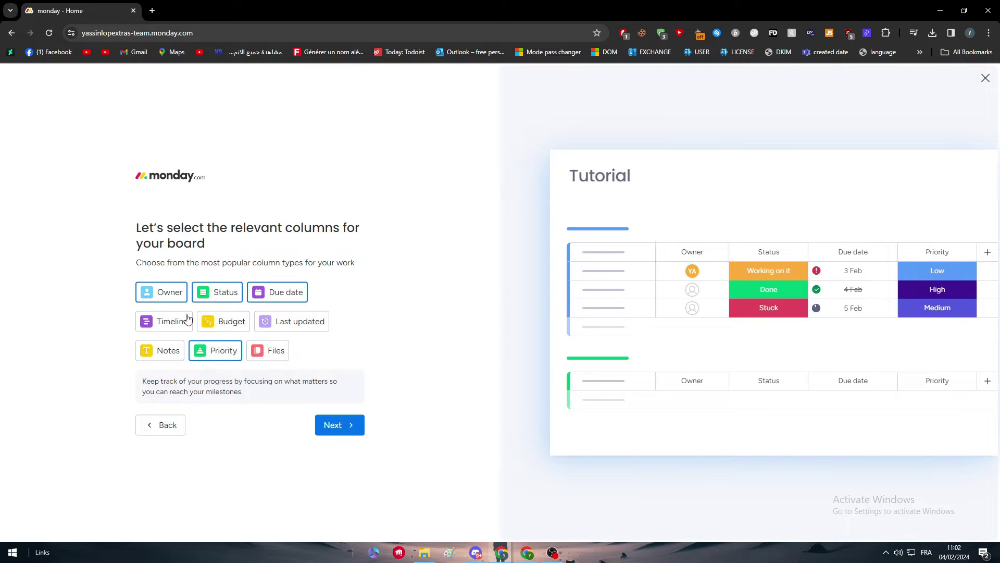
left_click(330, 426)
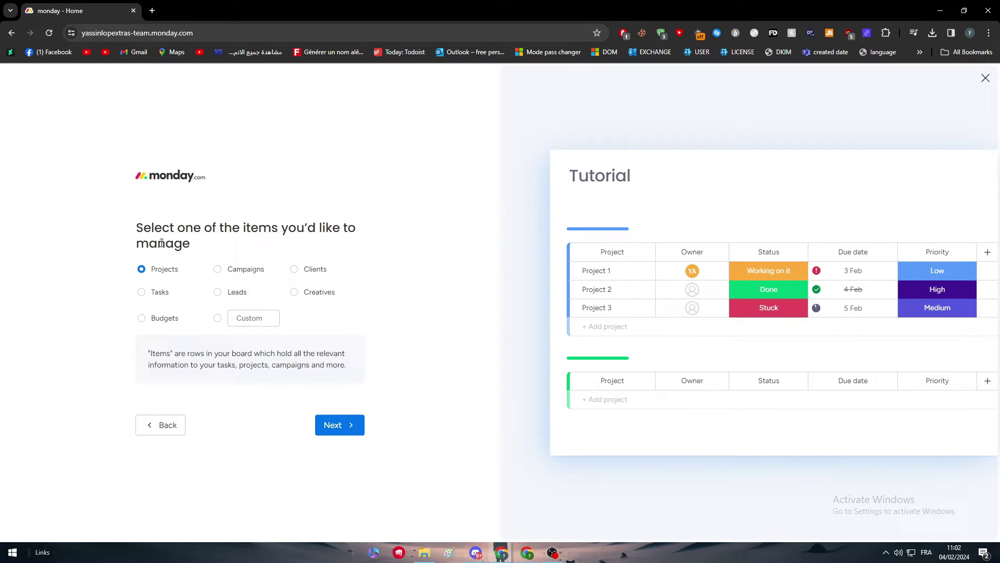
- Keep Projects as items, the Table layout and the default project names to finish setup
left_click(333, 426)
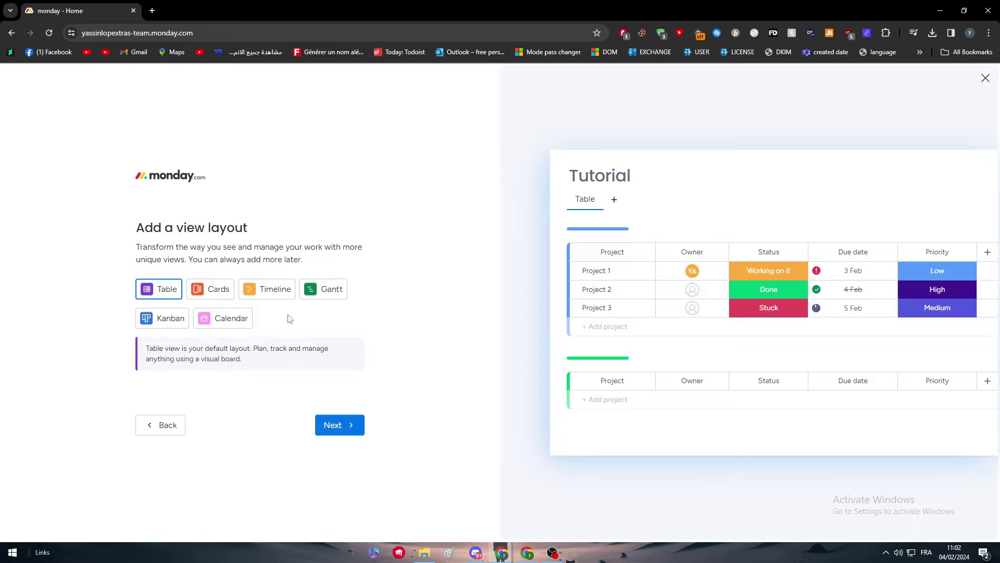
left_click(209, 289)
left_click(159, 289)
left_click(339, 424)
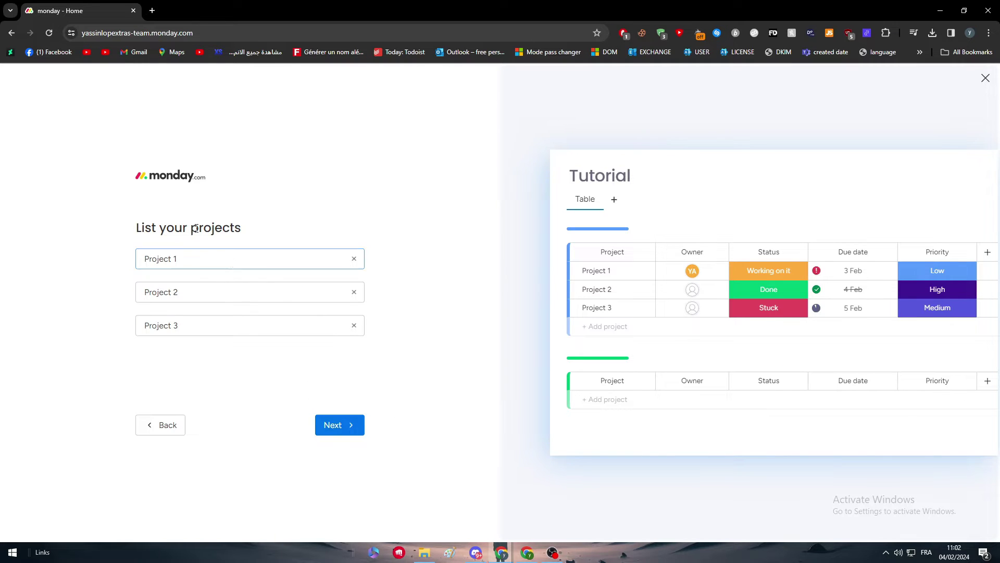
left_click(336, 425)
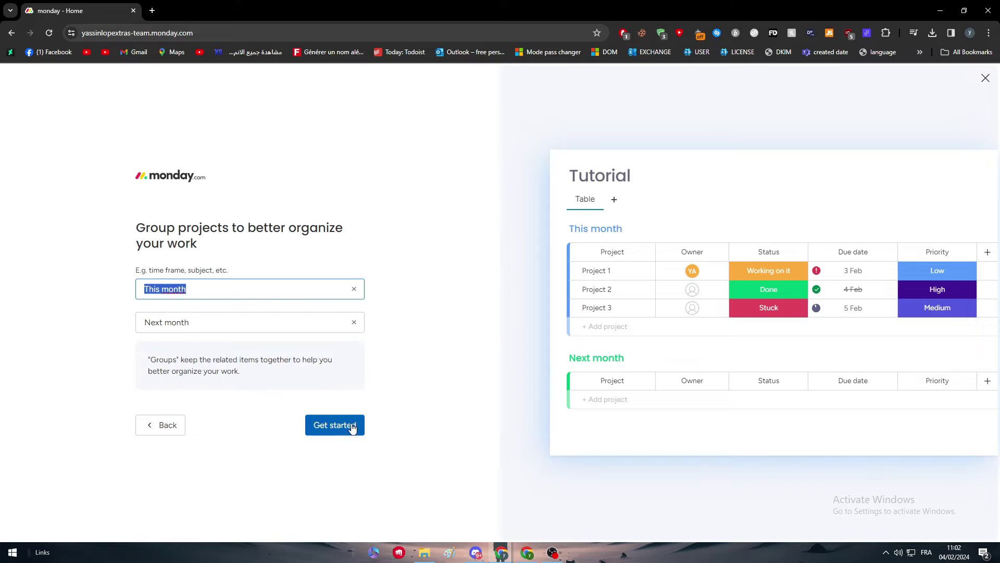
left_click(325, 425)
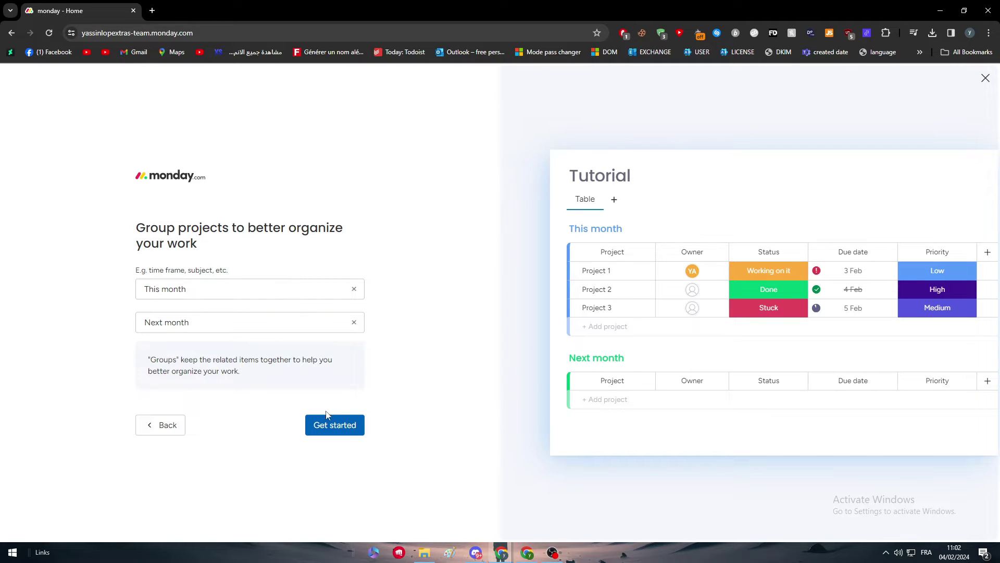
- Create the Tutorial board, then briefly open and close the products menu
left_click(355, 435)
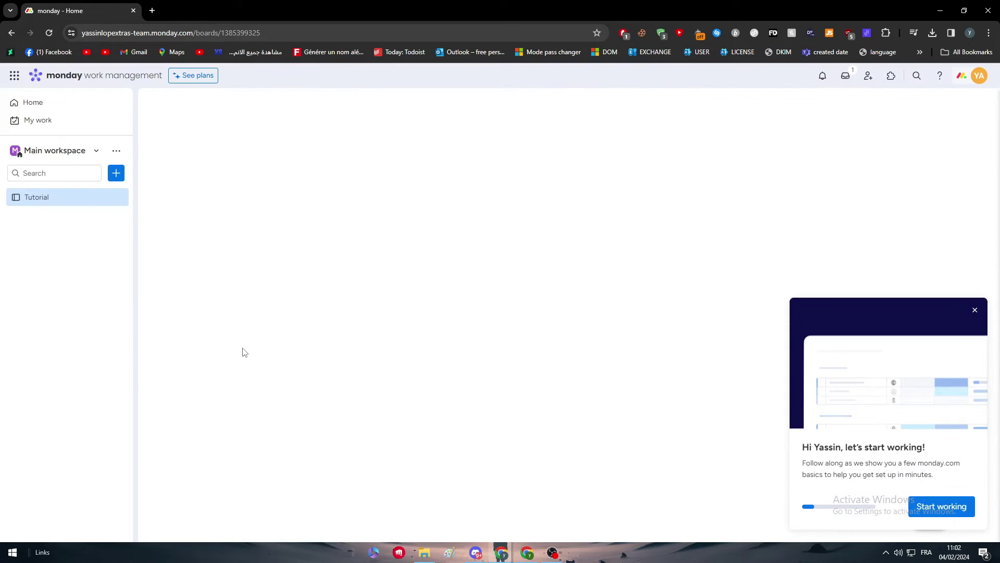
left_click(15, 75)
left_click(459, 114)
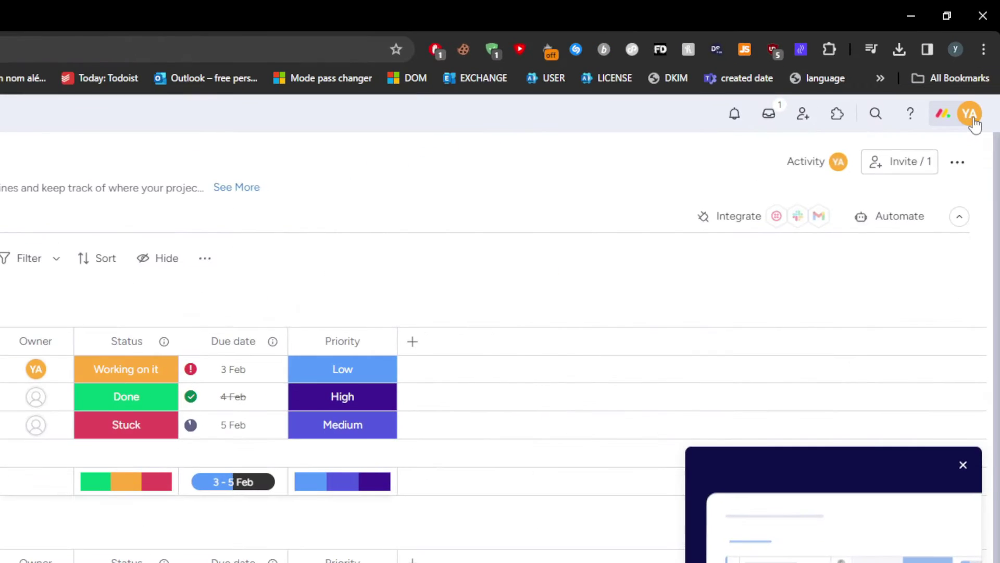
- Open the App marketplace from the account menu and search for 'power bi'
left_click(979, 77)
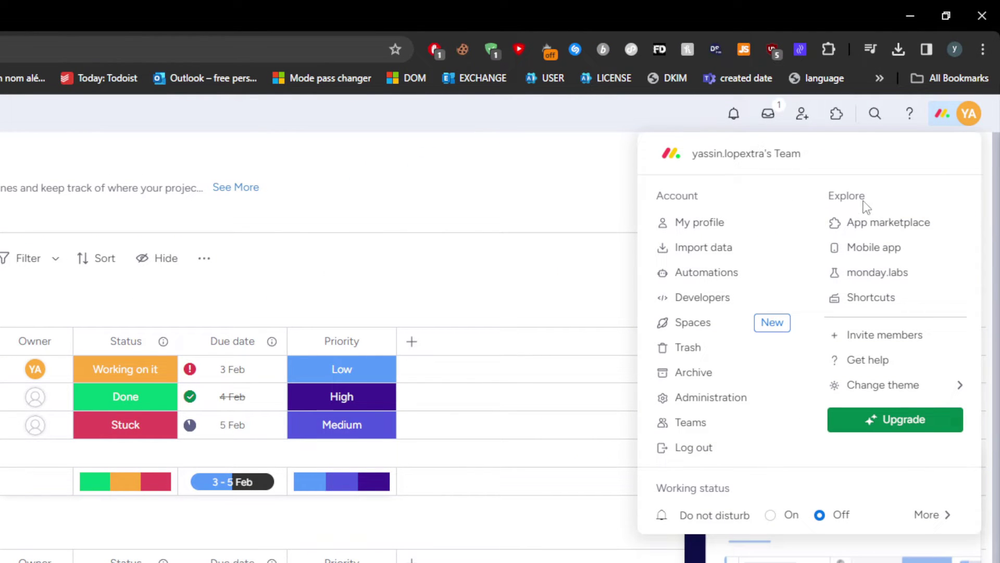
left_click(873, 229)
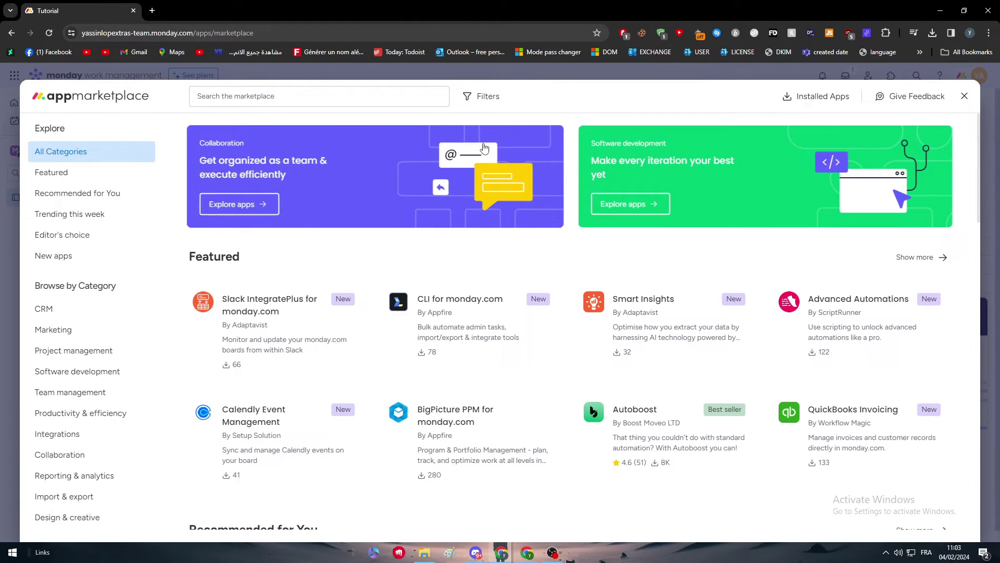
left_click(368, 98)
type("pow")
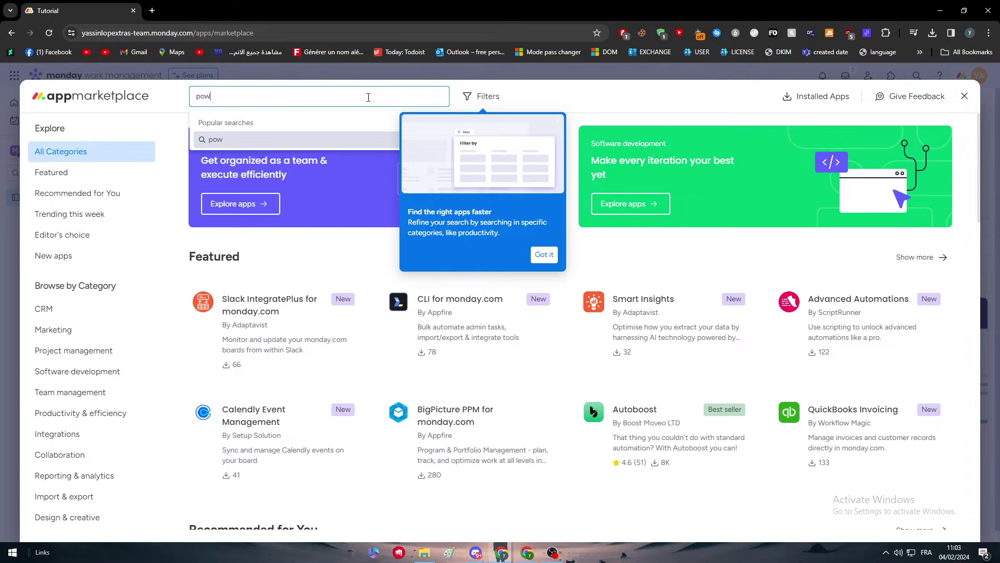
type("er")
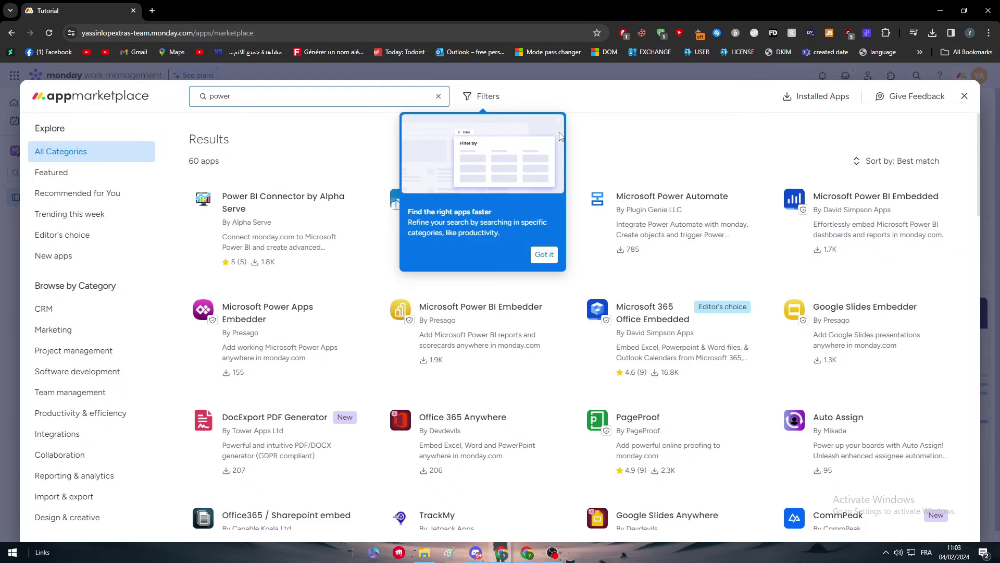
left_click(545, 255)
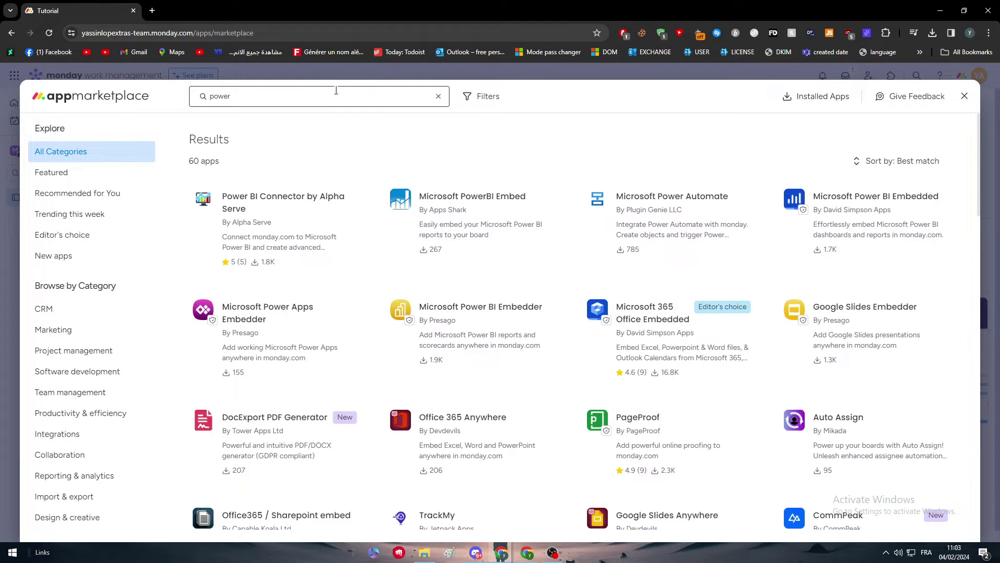
left_click(336, 90)
type("power")
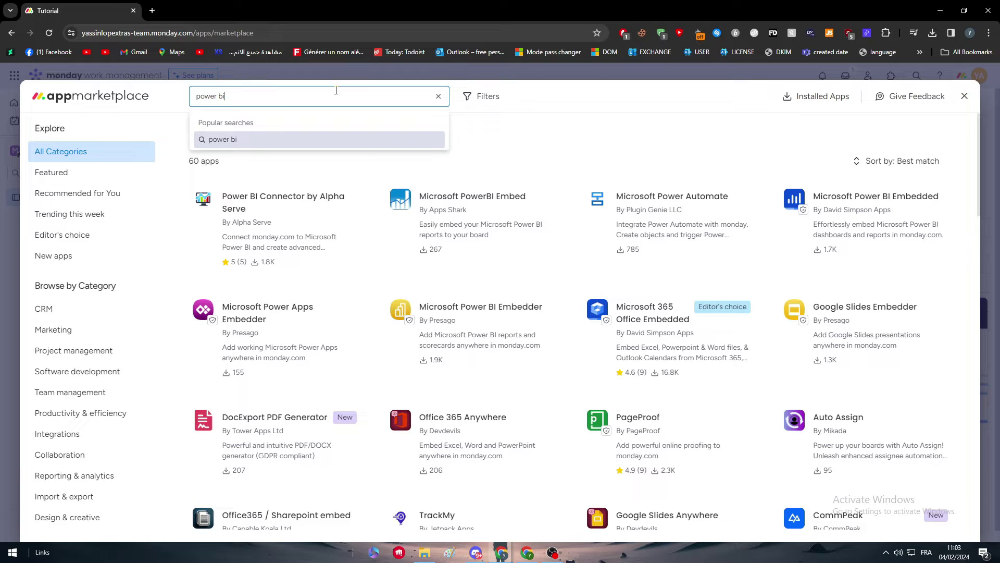
type(" bi")
key("Return")
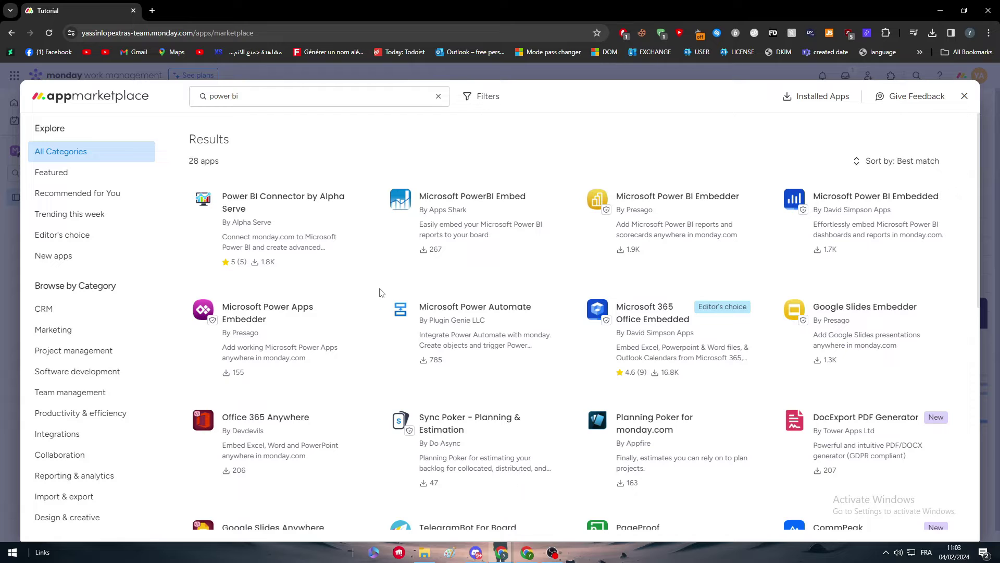
- Add Power BI Connector by Alpha Serve to the account and install it for All Workspaces
left_click(252, 228)
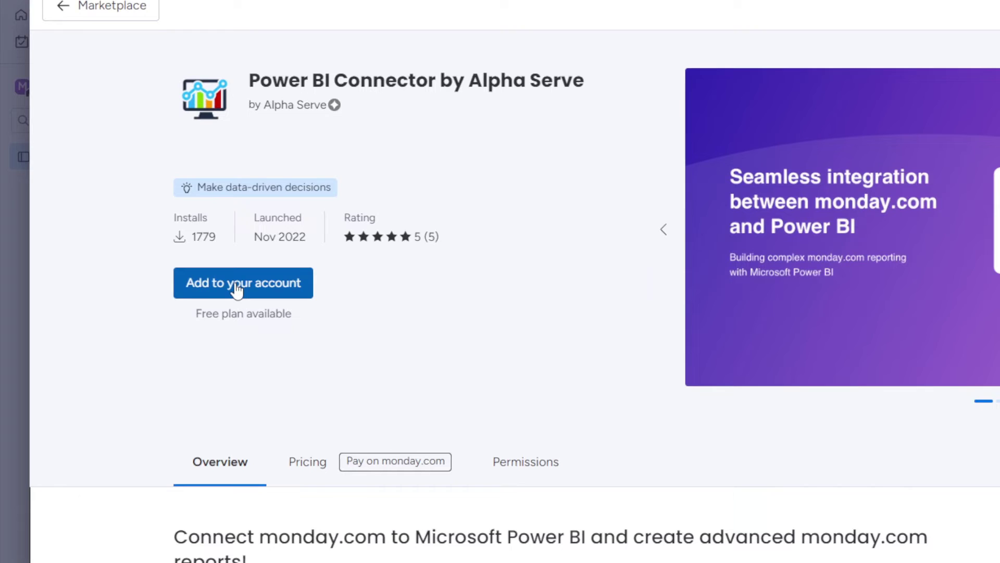
left_click(157, 285)
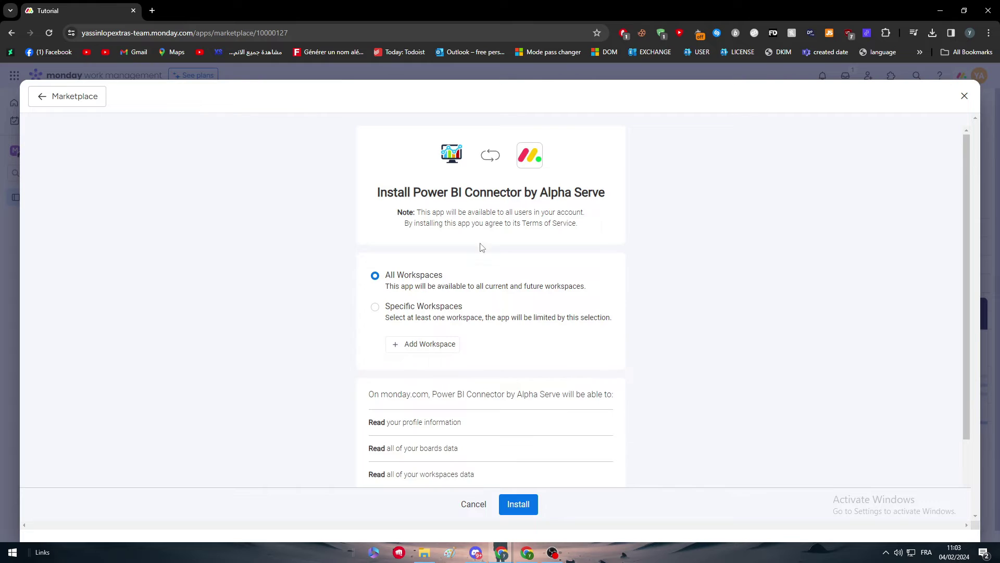
scroll(482, 247, "down", 1)
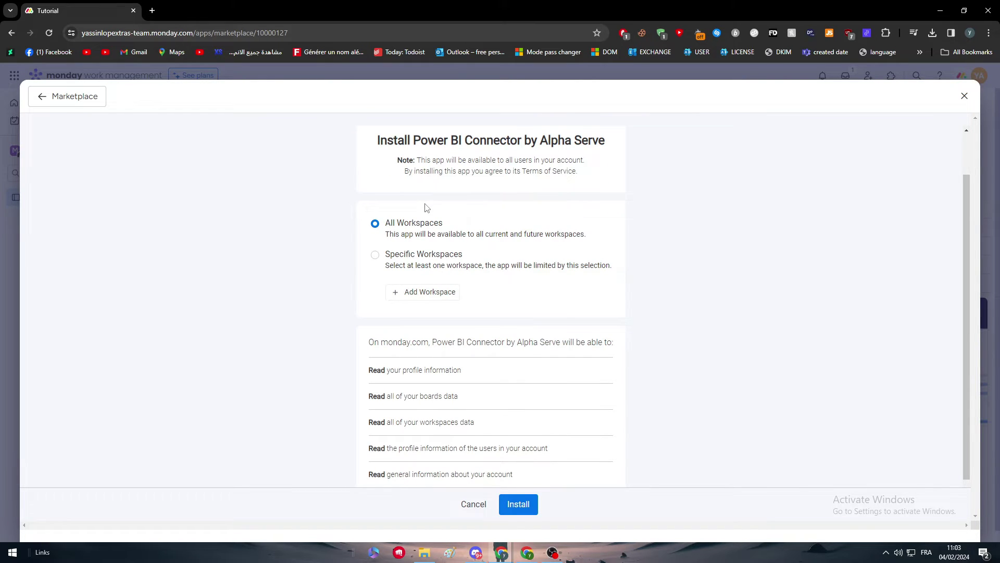
scroll(415, 267, "down", 1)
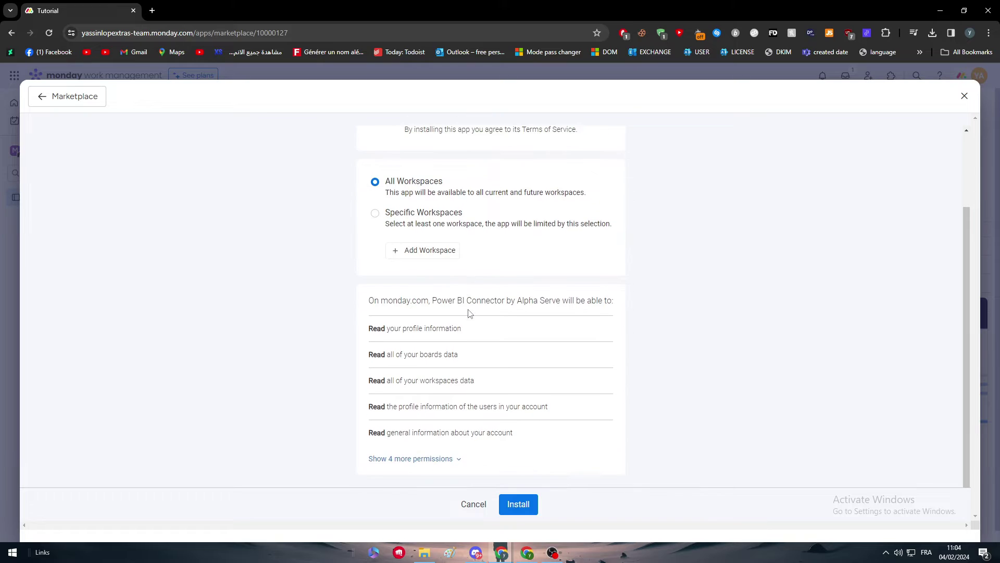
left_click(529, 504)
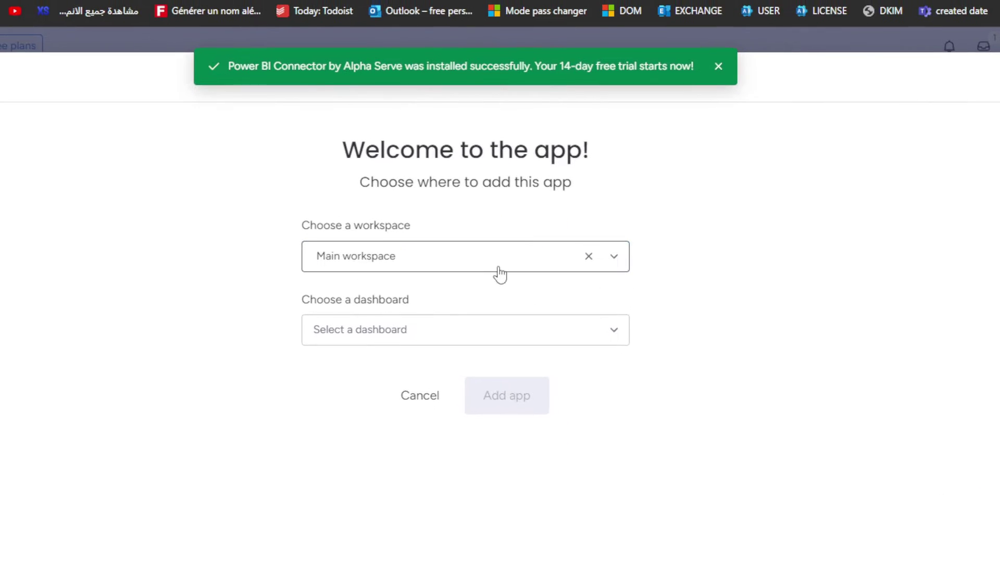
- Keep Main workspace for the connector app and select the Project 1 row
left_click(498, 268)
left_click(426, 333)
left_click(467, 293)
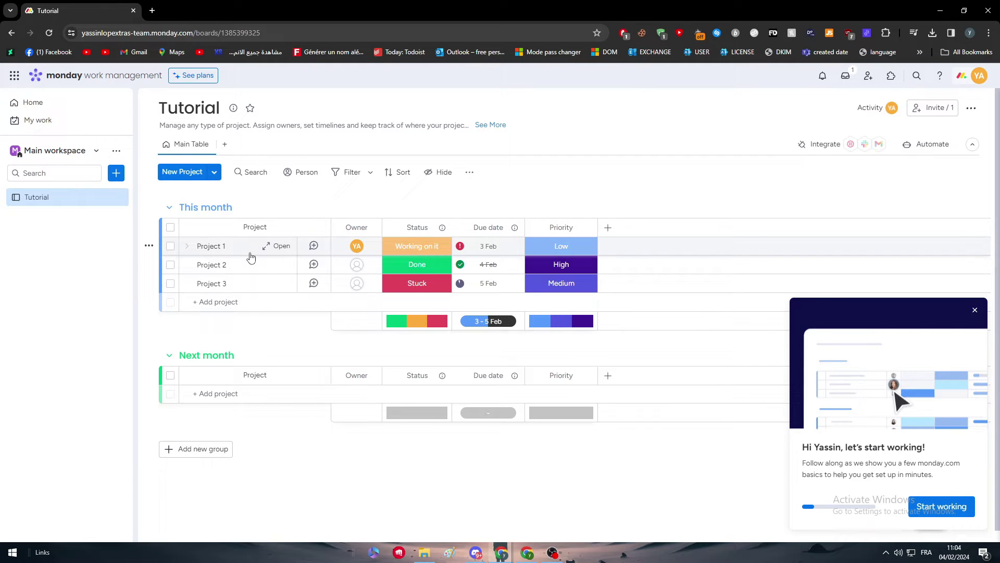
left_click(245, 252)
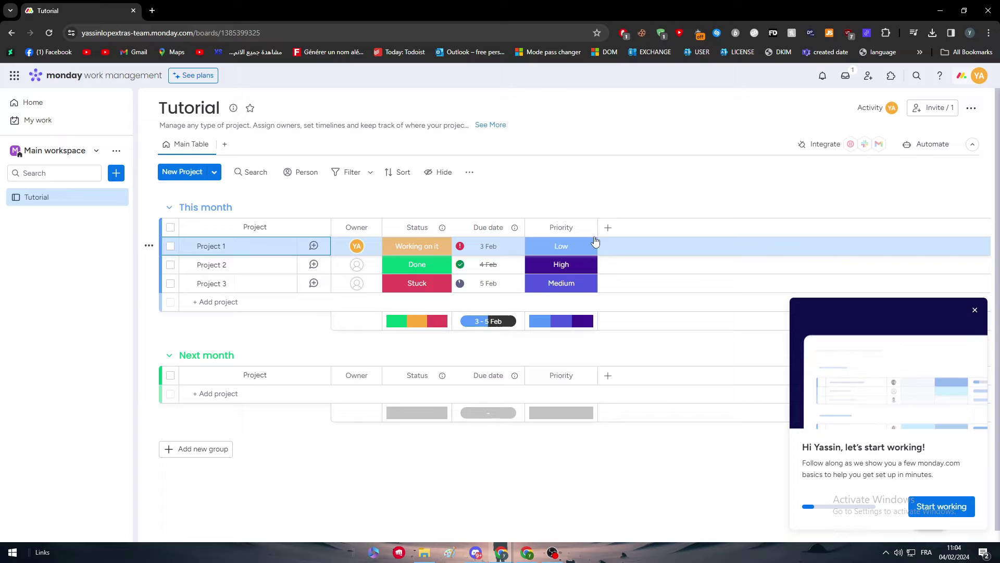
- Close the getting-started popup and briefly open and close the board views menu
left_click(975, 310)
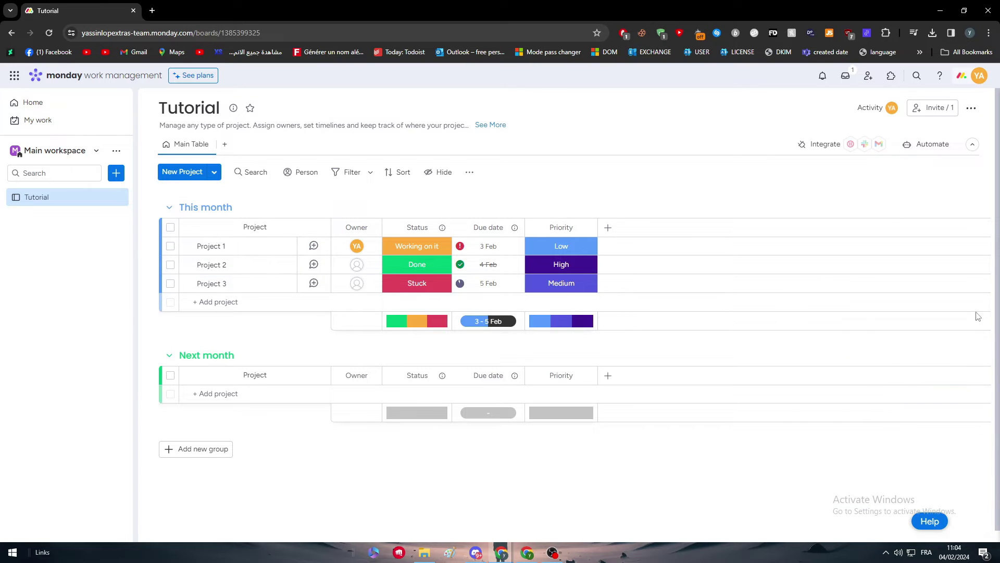
left_click(224, 145)
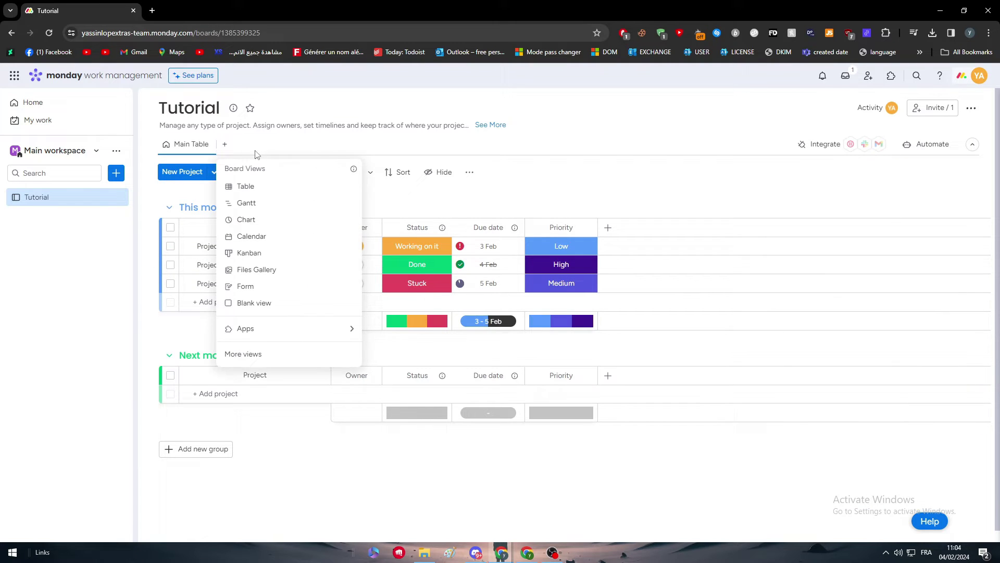
left_click(566, 193)
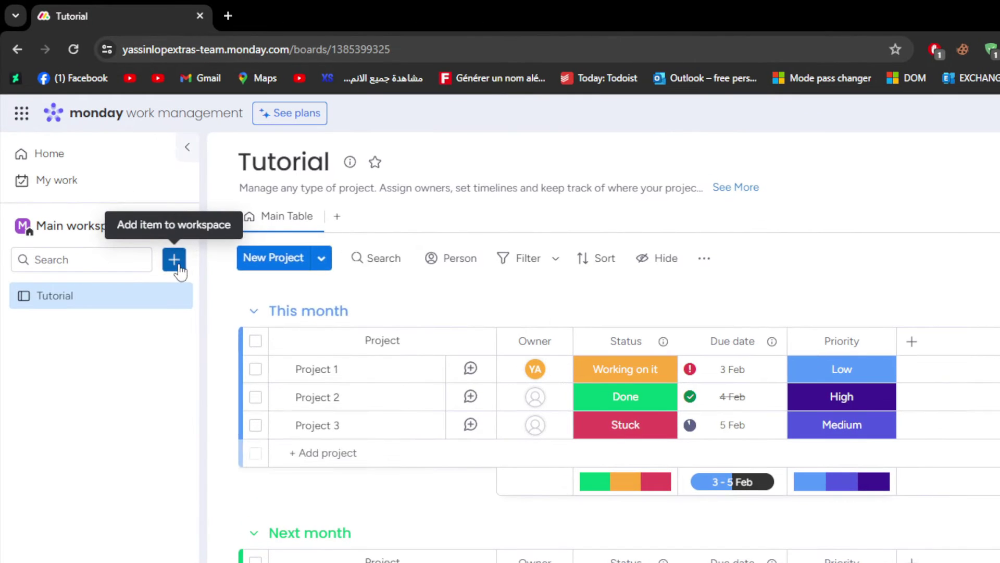
- From the sidebar's add menu, create a dashboard named 'Tutorial Dash'
left_click(116, 173)
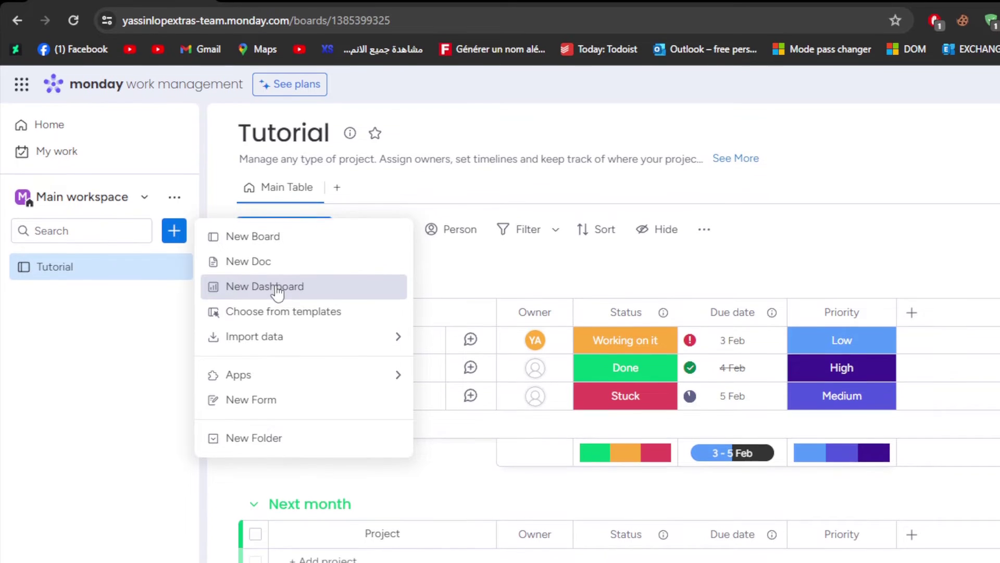
left_click(276, 316)
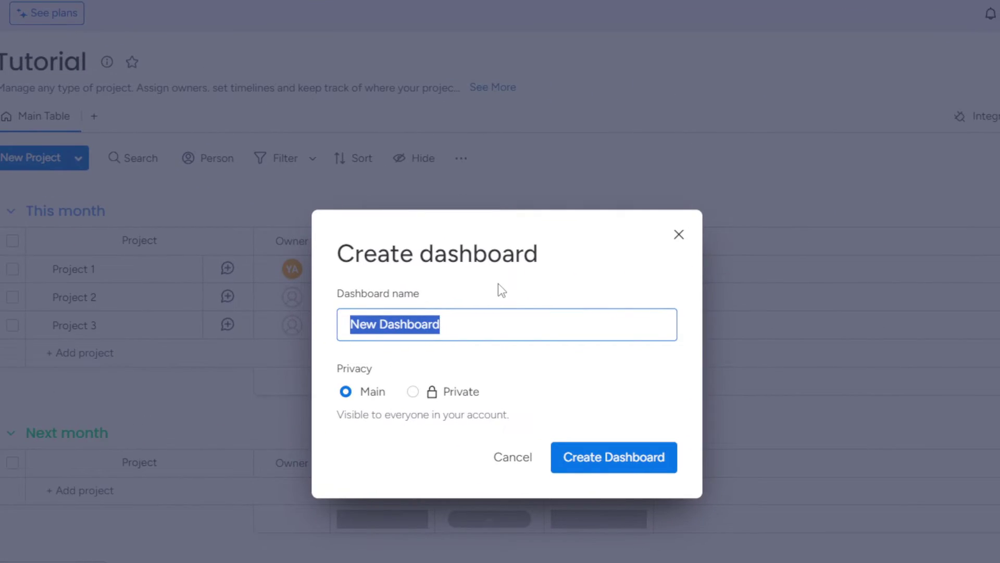
key("BackSpace")
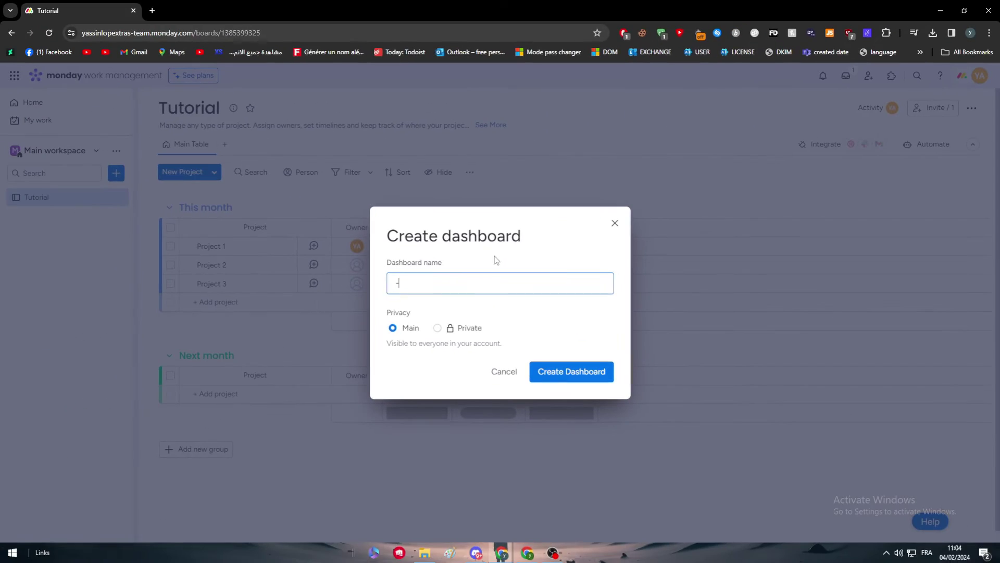
type("-")
key("BackSpace")
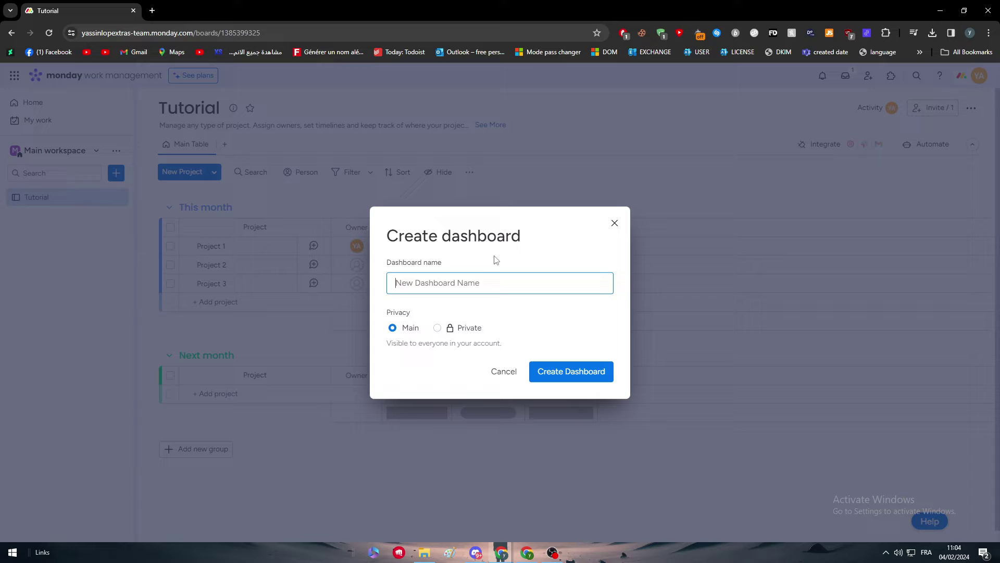
type("Tutorial Dash")
left_click(557, 371)
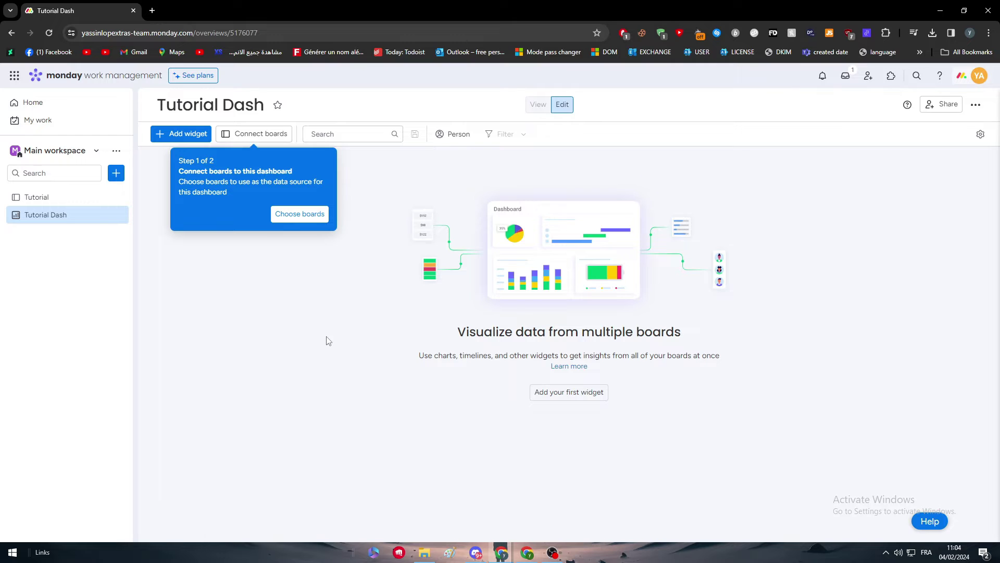
- Search the marketplace for 'powerbi', view the Microsoft PowerBI Embed app, then close it
left_click(979, 75)
left_click(940, 147)
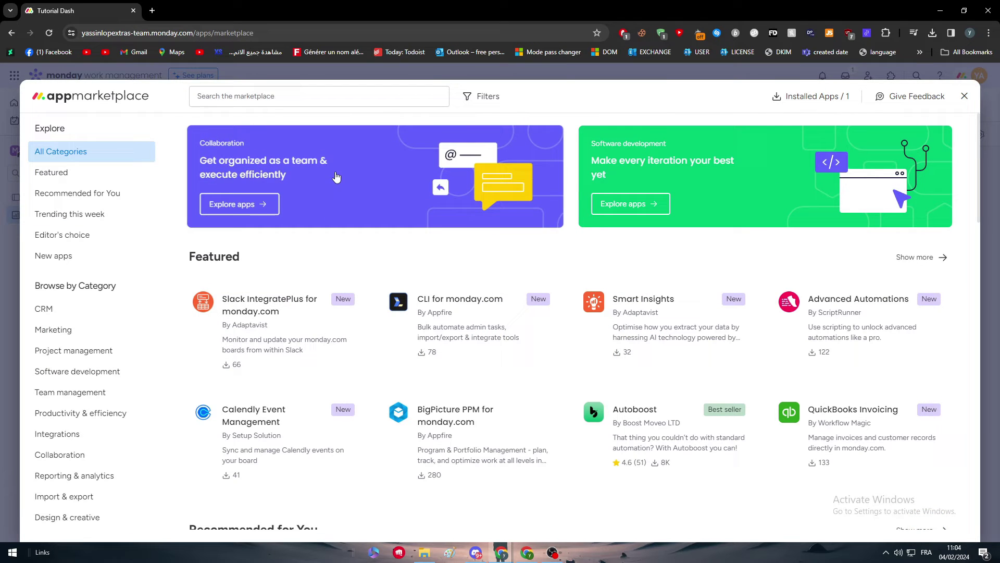
left_click(296, 98)
type("powerb")
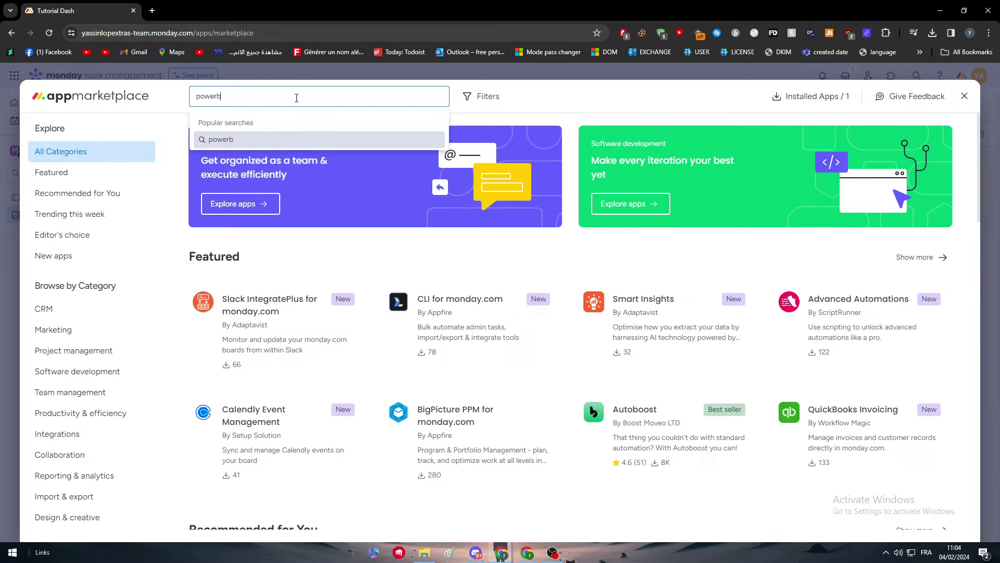
type("i")
left_click(308, 147)
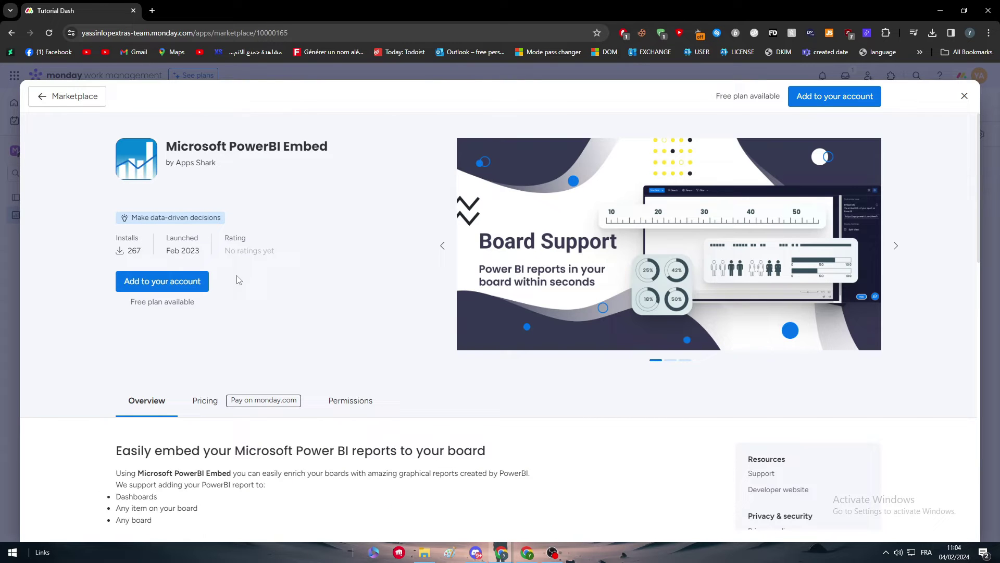
left_click(964, 96)
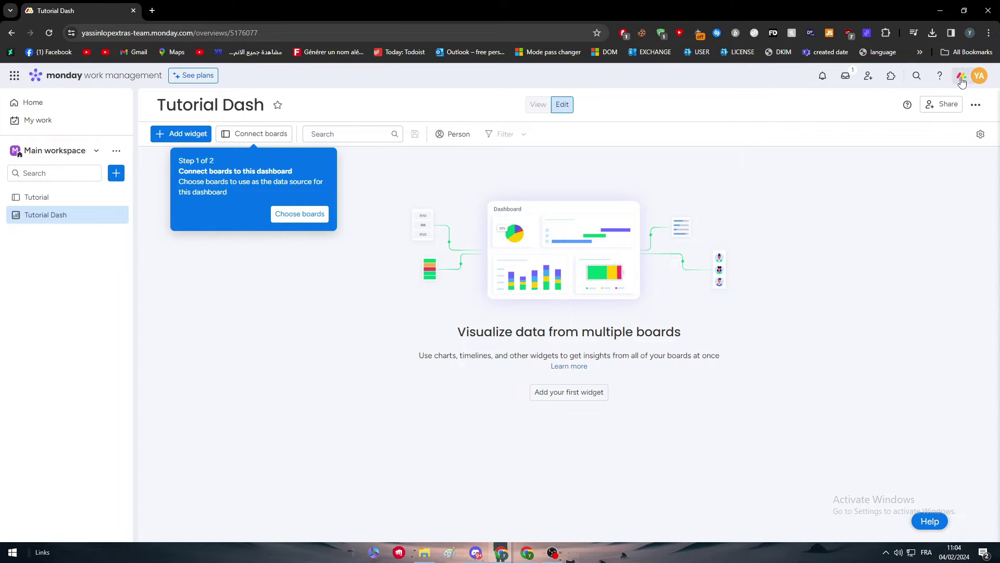
- Search 'powerbi' again and add Power BI Connector by Alpha Serve to the dashboard
left_click(980, 75)
left_click(925, 148)
left_click(295, 97)
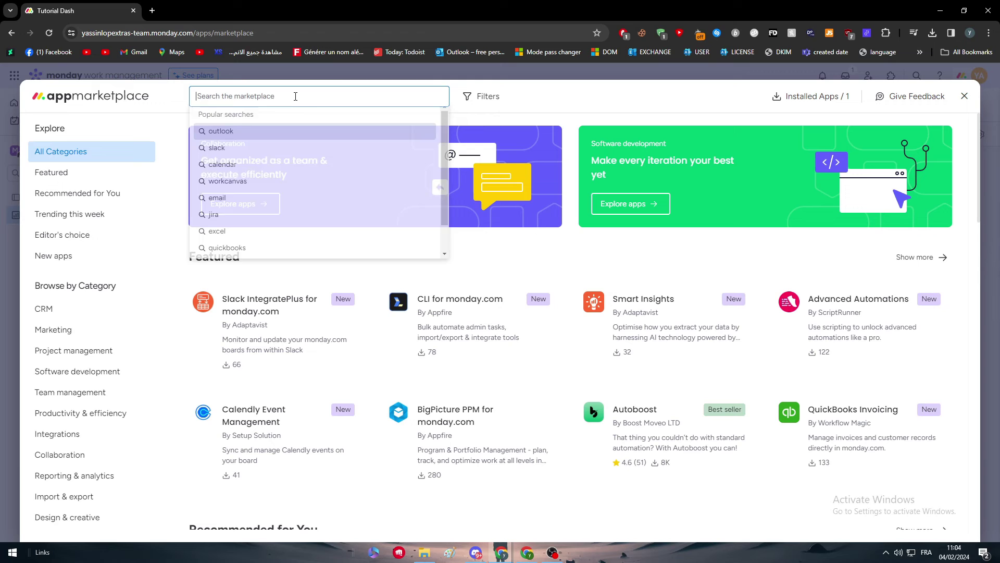
type("powerbi")
key("Return")
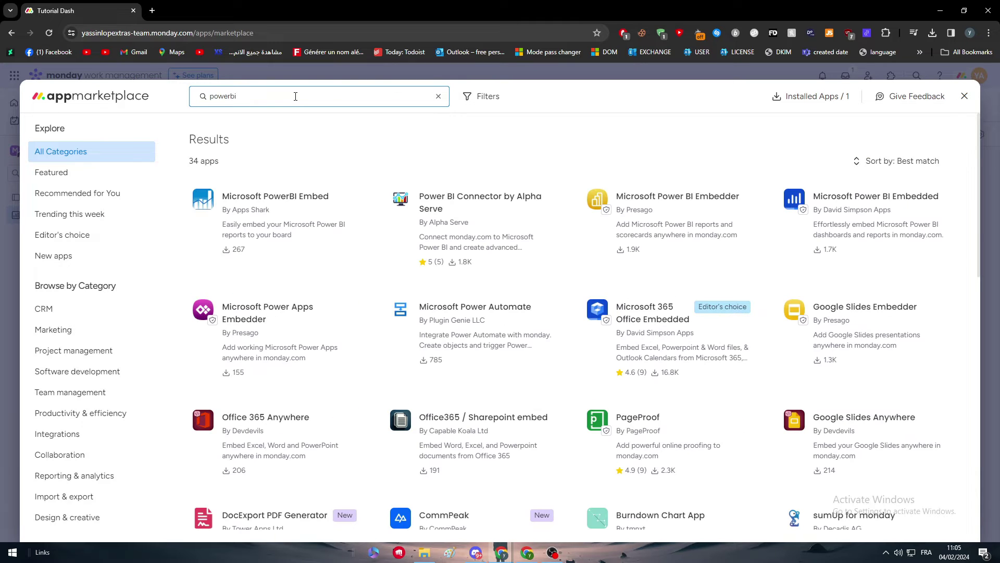
left_click(520, 214)
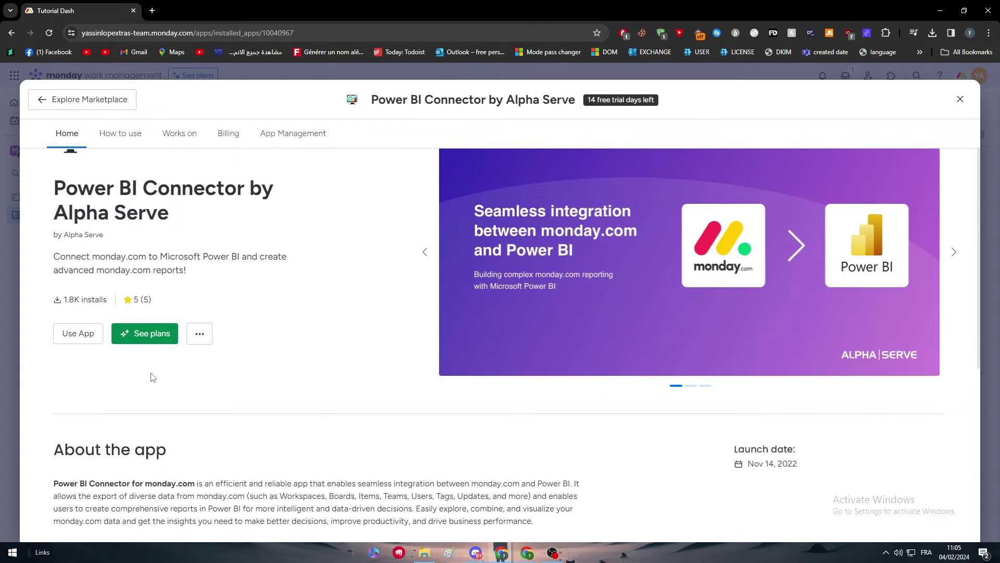
left_click(128, 341)
left_click(525, 315)
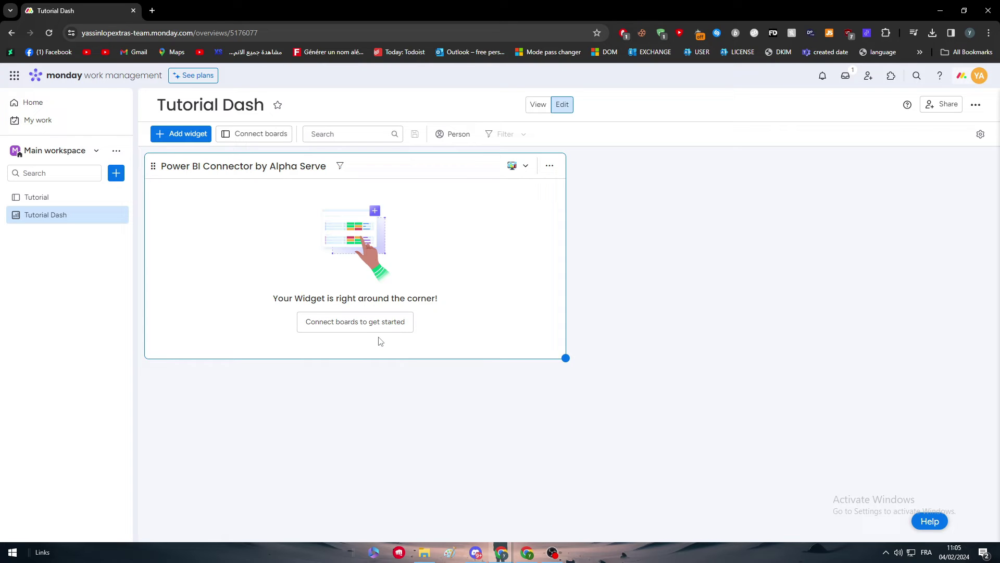
- Connect the Tutorial board to the Power BI Connector widget
left_click(363, 328)
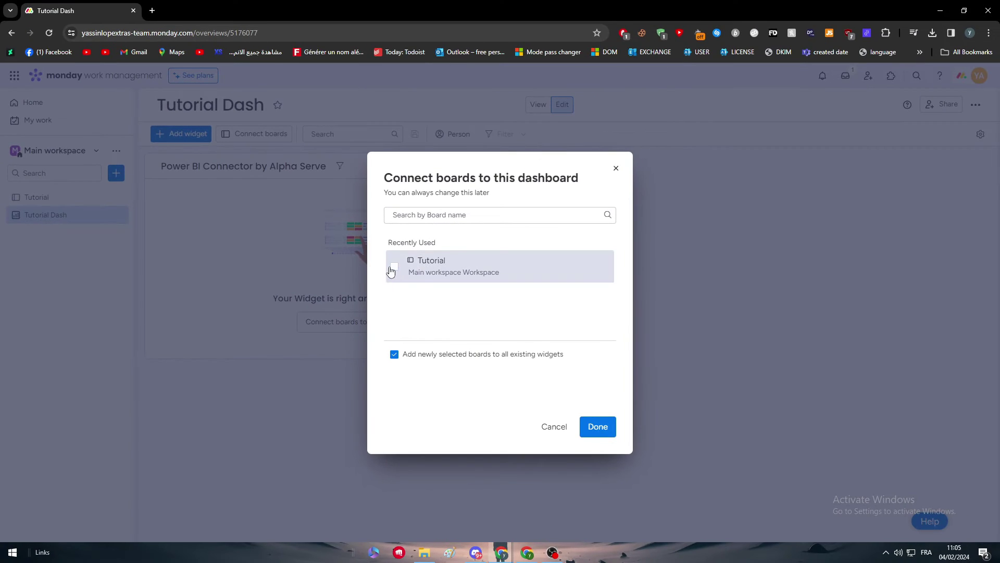
left_click(526, 177)
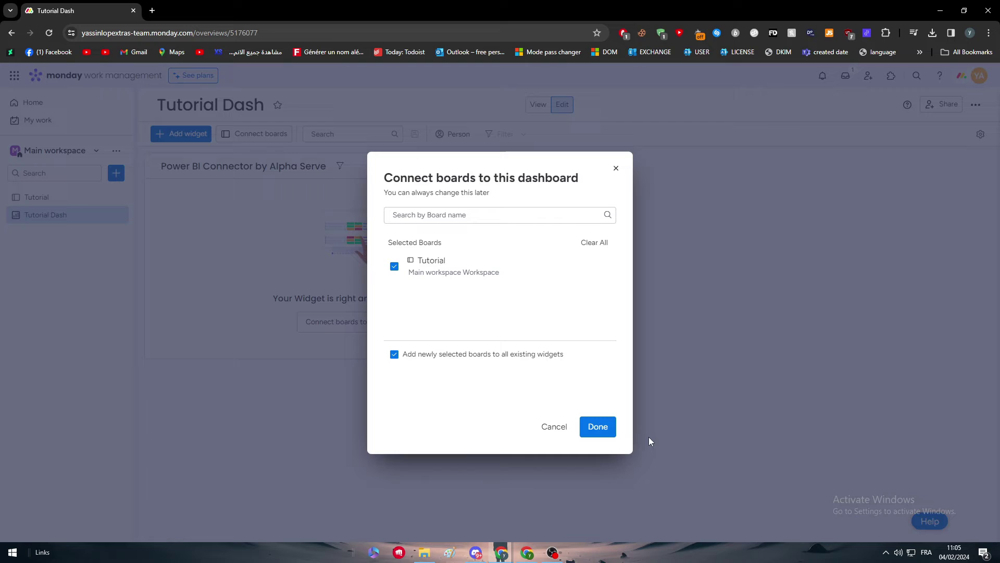
left_click(613, 432)
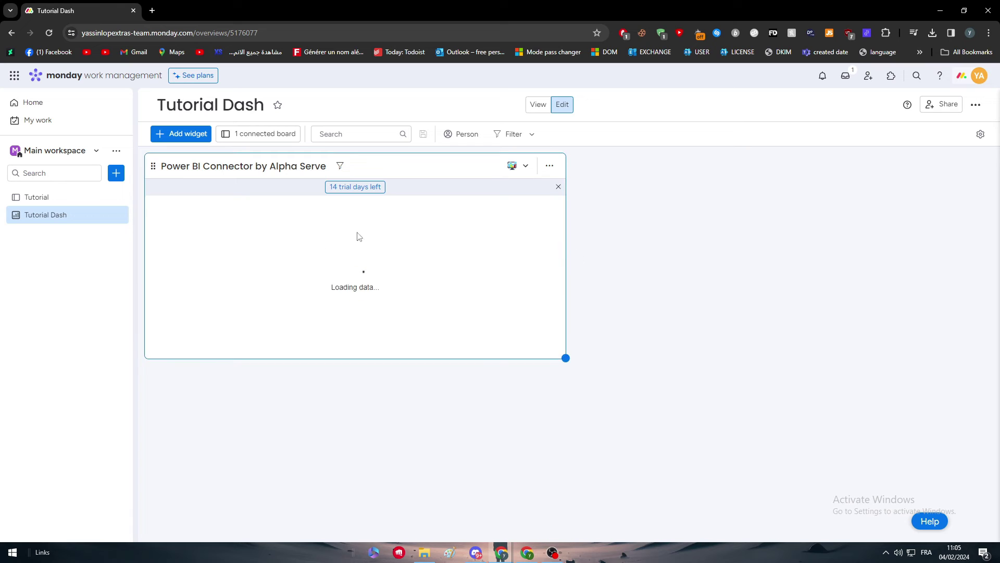
- Enlarge the connector widget and authorize it to access account data
left_click_drag(566, 359, 775, 463)
scroll(573, 339, "down", 2)
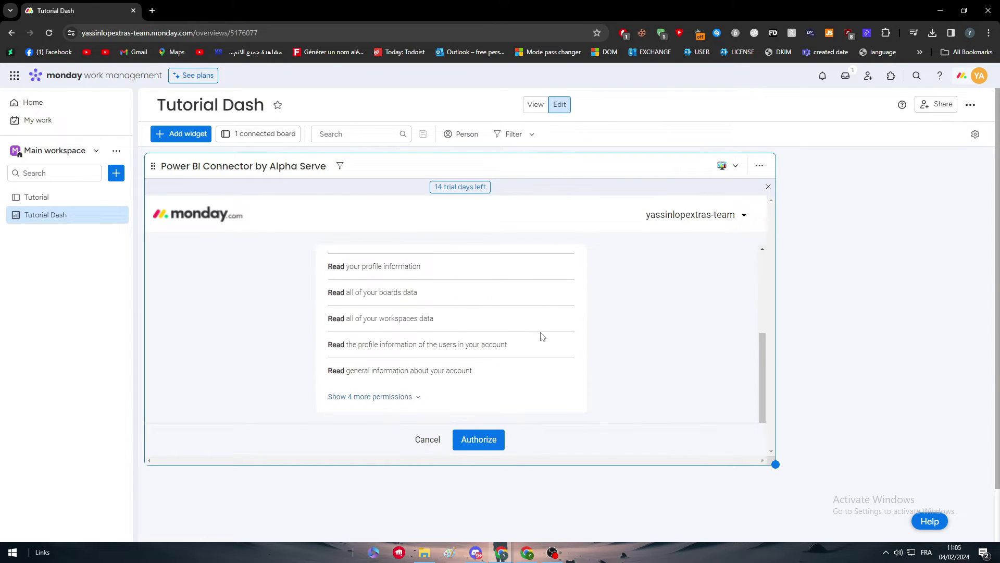
left_click(483, 442)
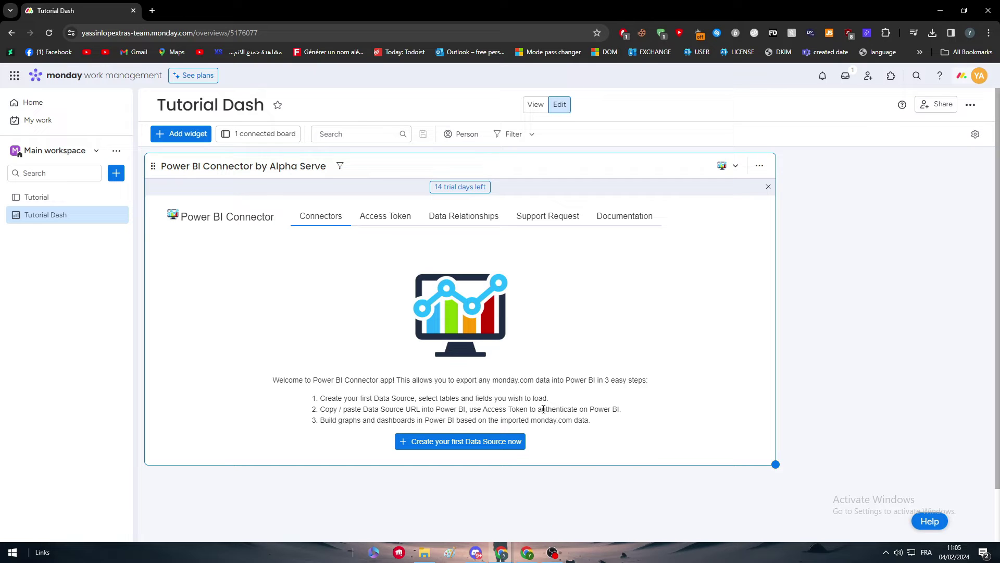
scroll(461, 335, "down", 1)
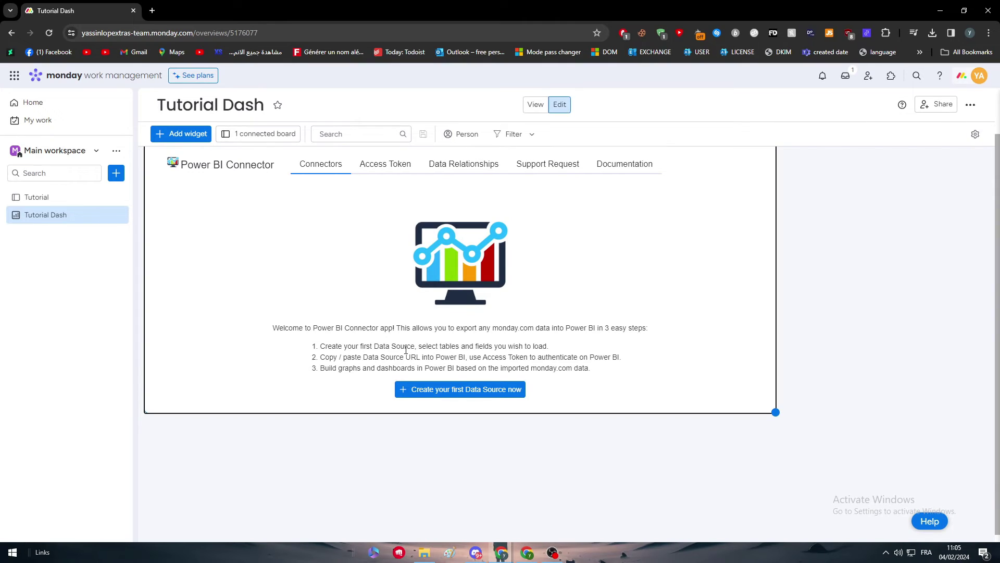
scroll(406, 350, "up", 1)
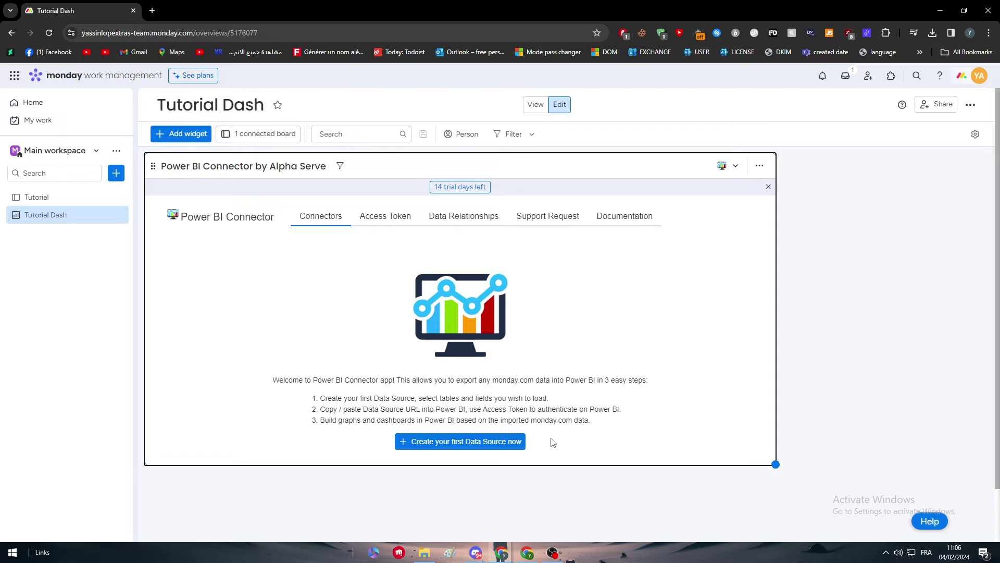
- Create the first Power BI data source, name it 'Tutorial source', and save it
left_click(458, 440)
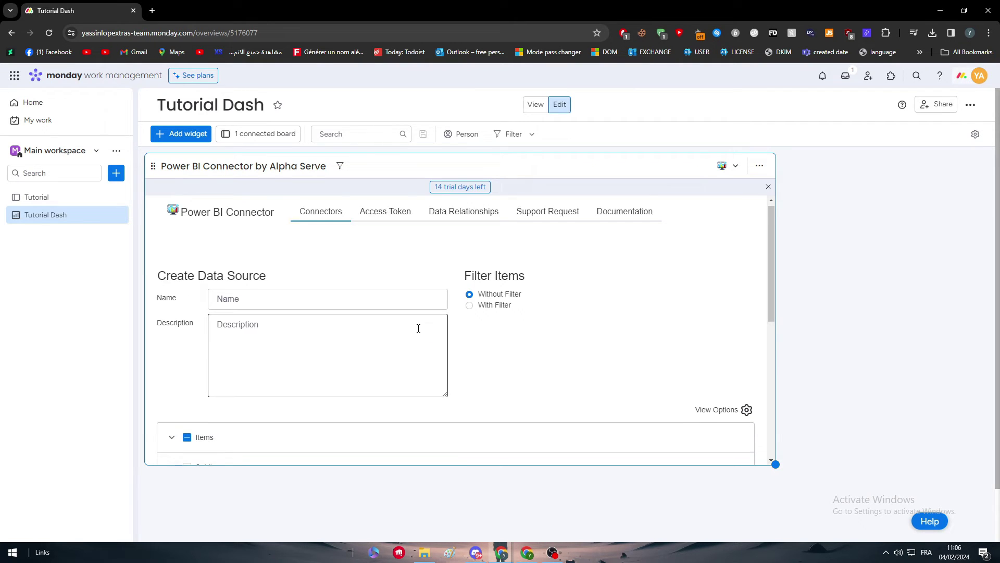
scroll(208, 314, "down", 5)
scroll(208, 314, "up", 5)
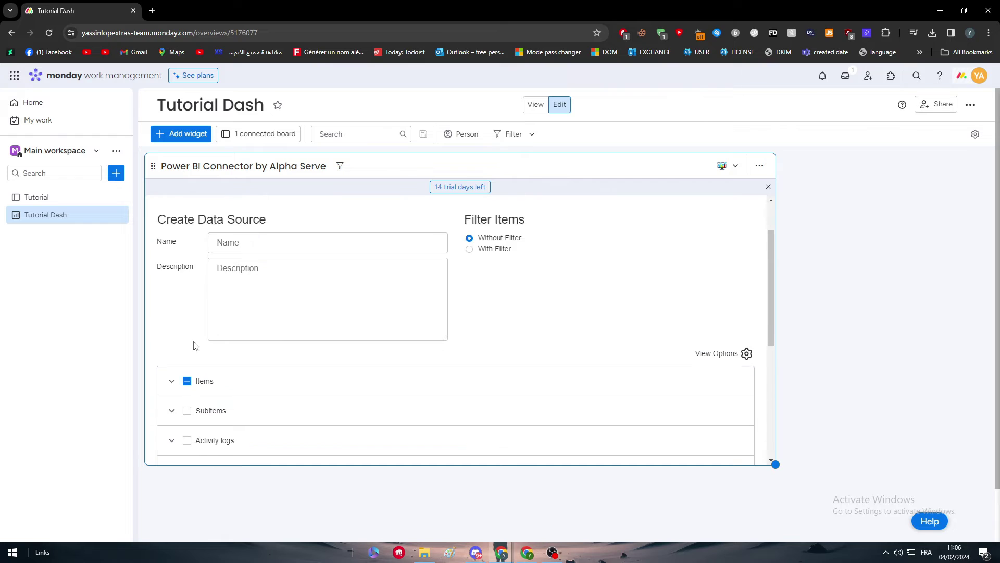
left_click(259, 304)
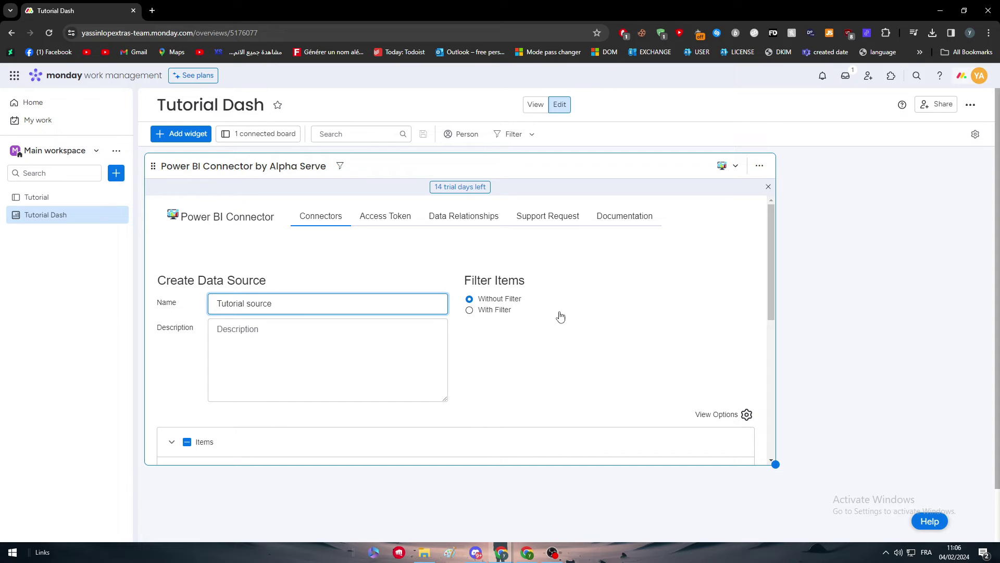
scroll(700, 346, "down", 10)
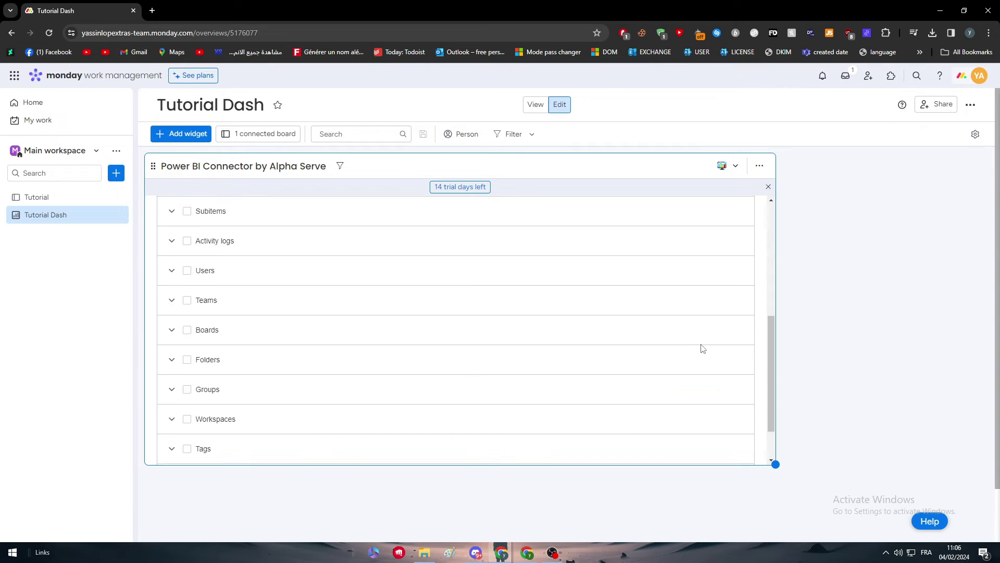
left_click(229, 450)
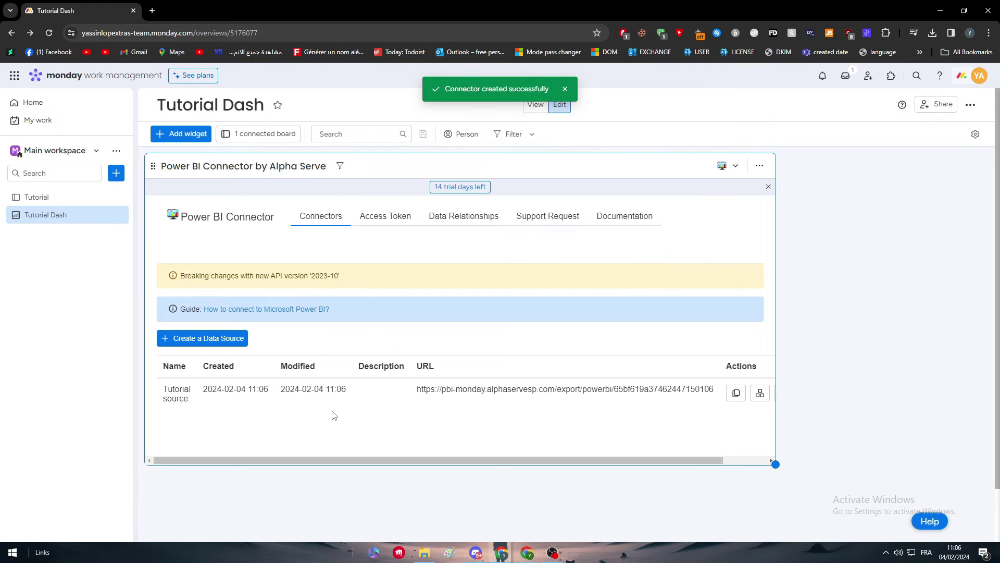
- Select the entire export URL shown in the Tutorial source row
left_click_drag(416, 389, 710, 407)
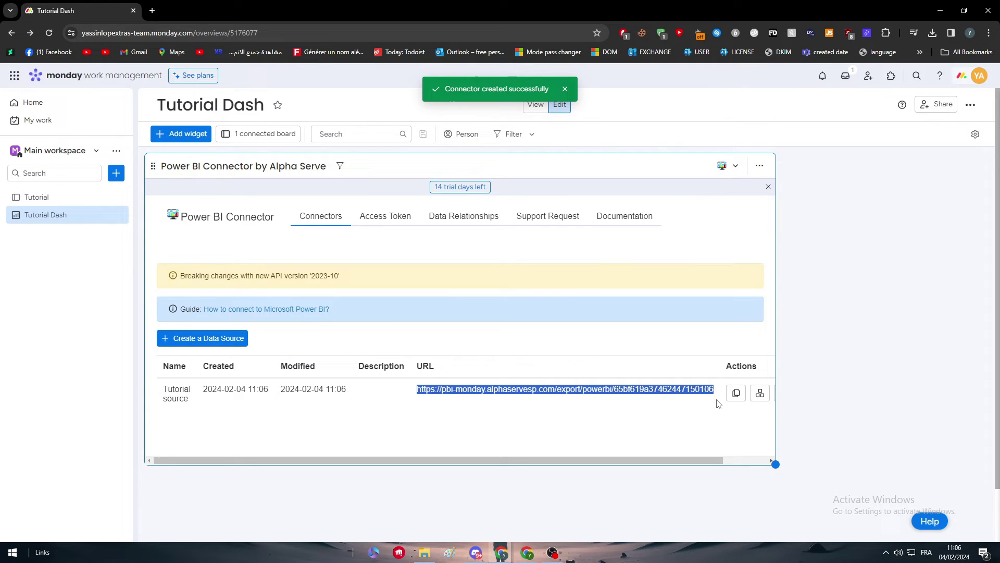
left_click(704, 386)
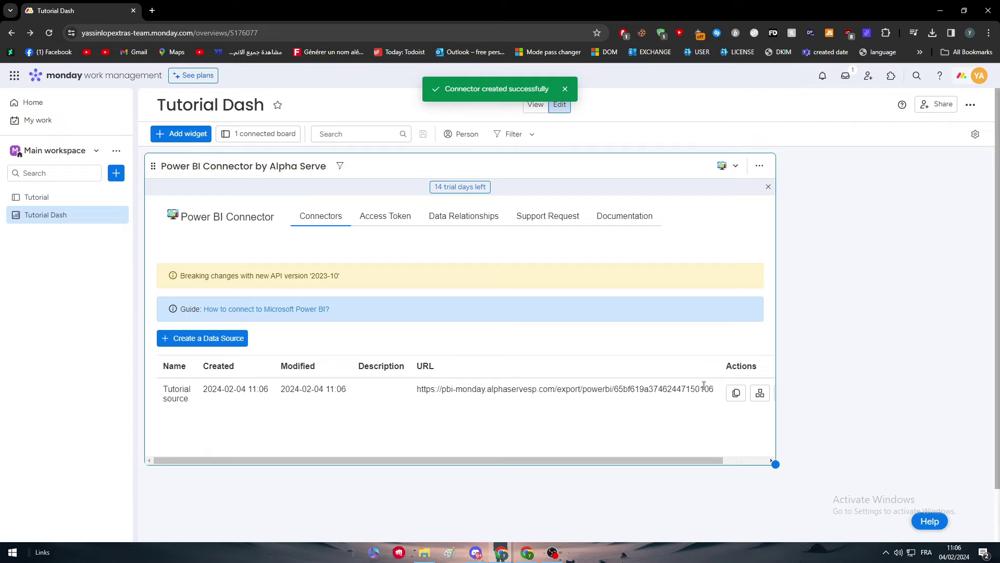
triple_click(704, 386)
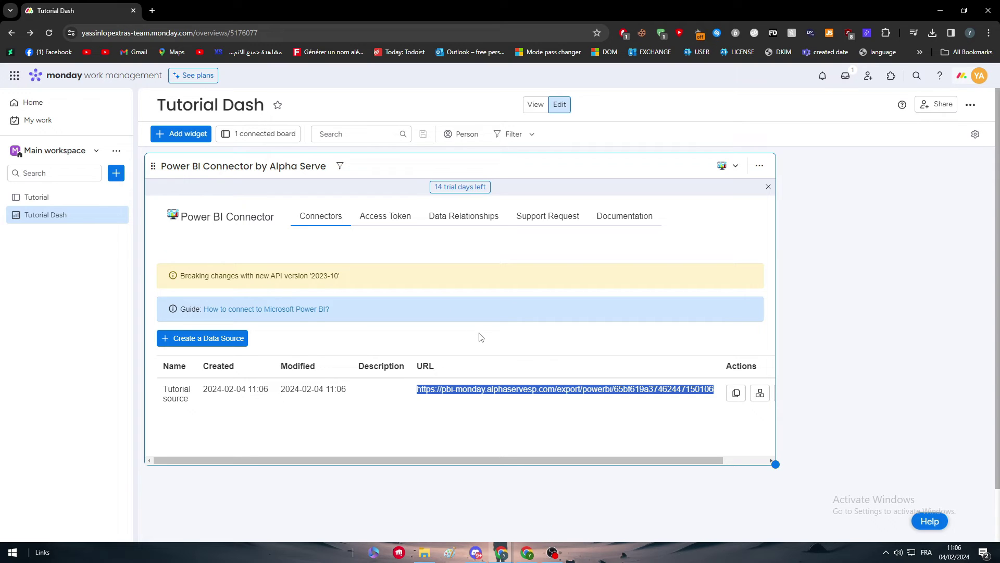
triple_click(577, 392)
- Search the web for 'powerbi' and open the Microsoft Power BI product page
left_click(153, 11)
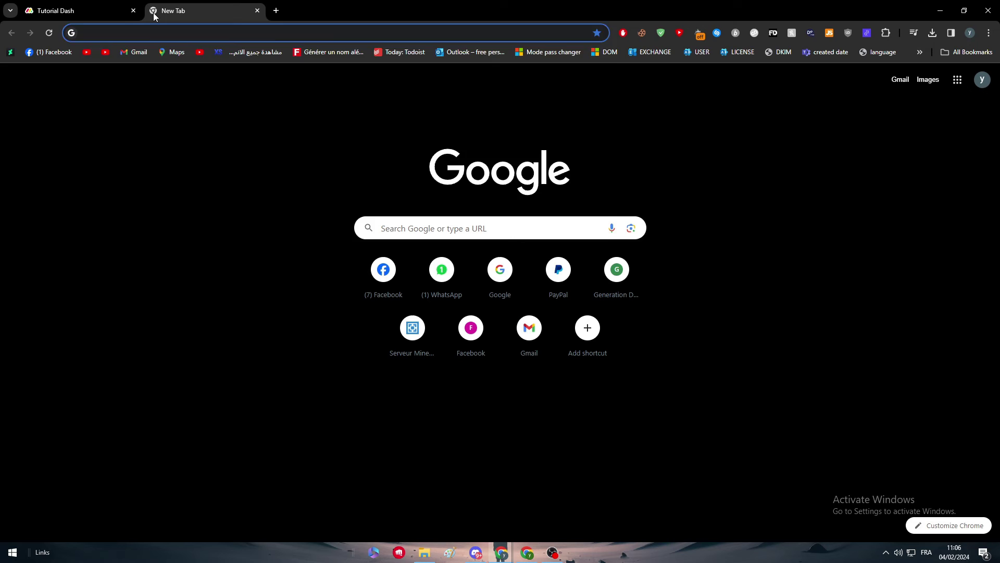
type("pw")
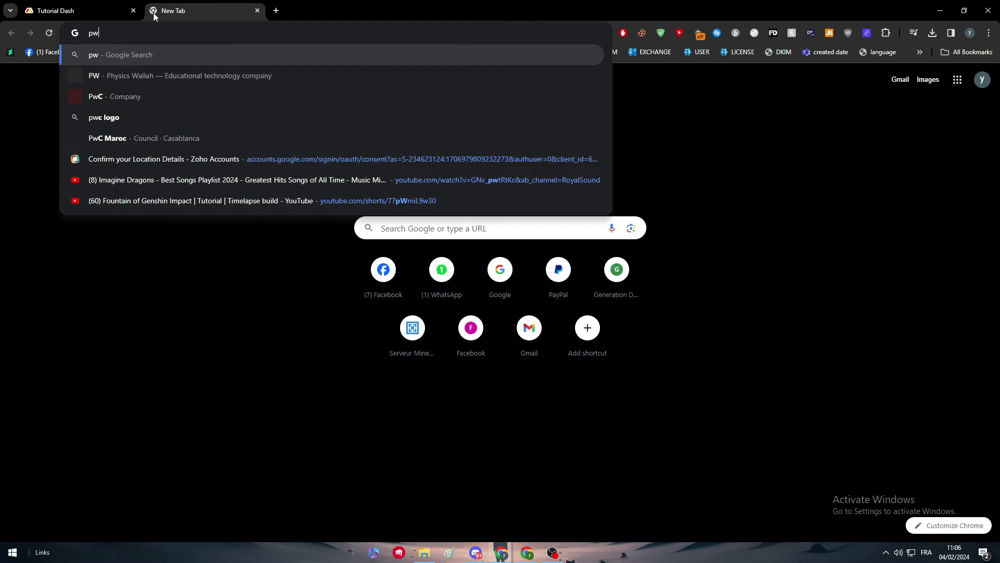
key("BackSpace")
type("owerbi")
key("Return")
left_click(190, 188)
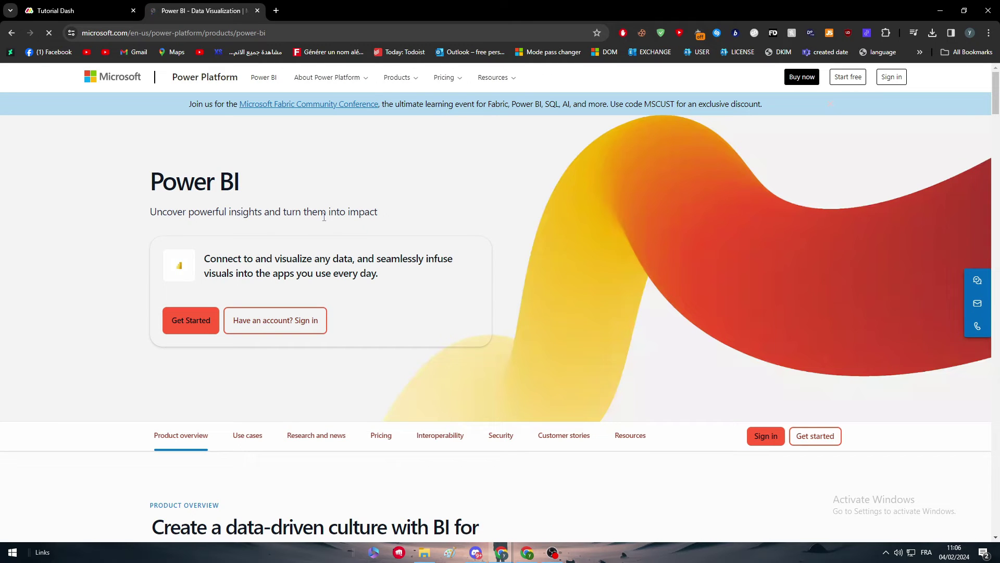
- Skim the Power BI product page, then go back to the Tutorial Dash tab
scroll(285, 210, "down", 9)
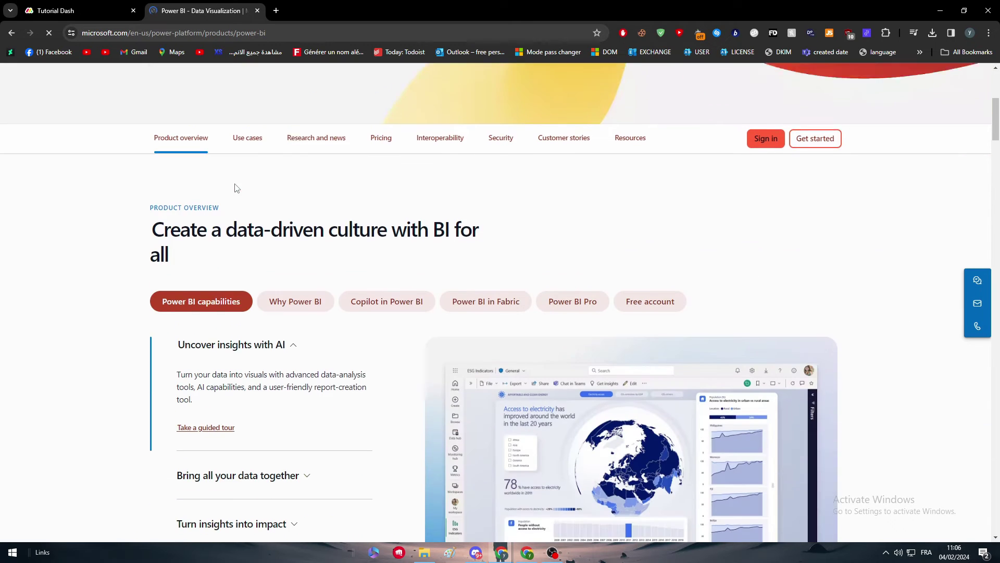
scroll(415, 218, "up", 1)
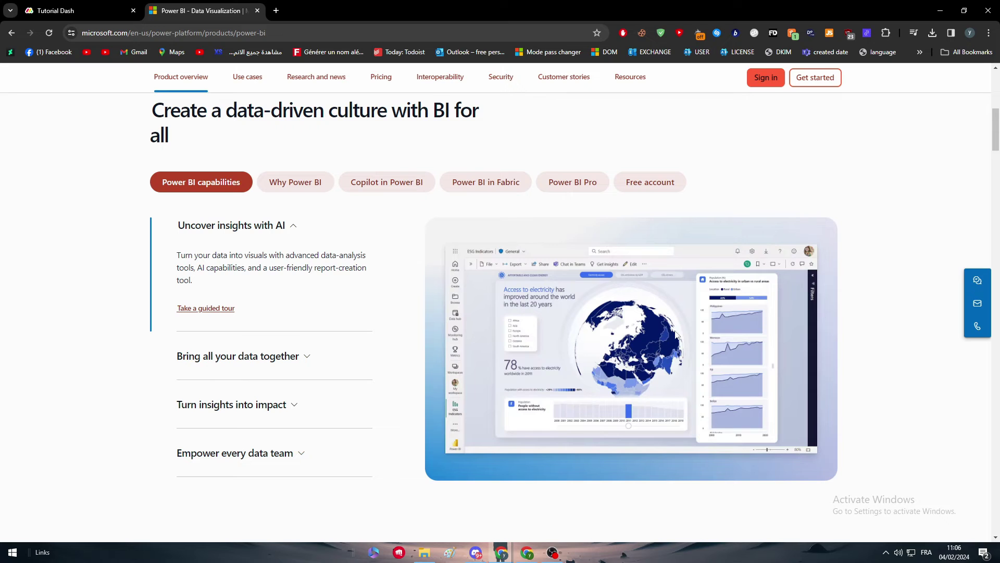
scroll(518, 302, "down", 4)
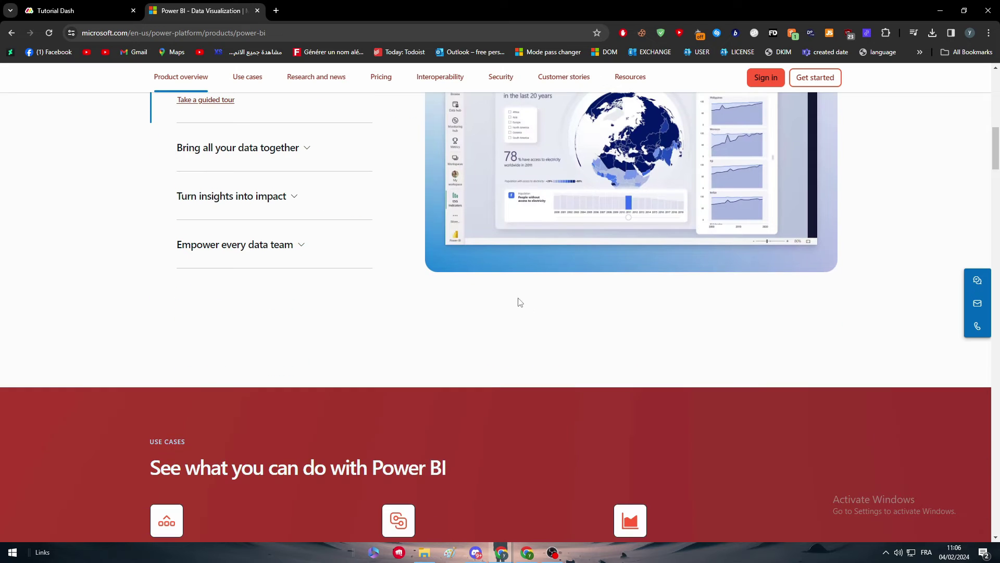
scroll(518, 302, "up", 4)
left_click(92, 6)
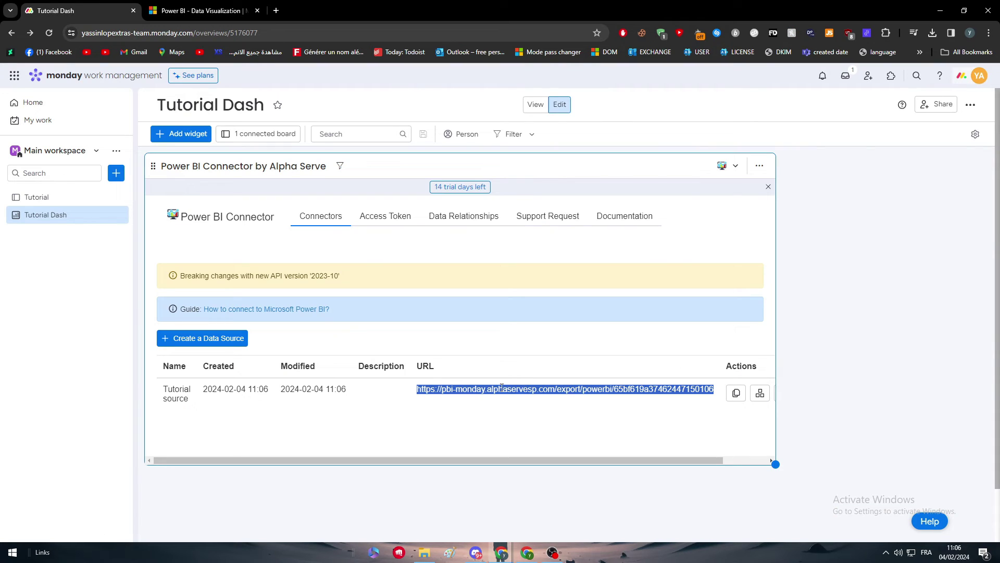
- Open the 'How to connect to Microsoft Power BI?' guide and copy the Tutorial source export link
left_click(314, 310)
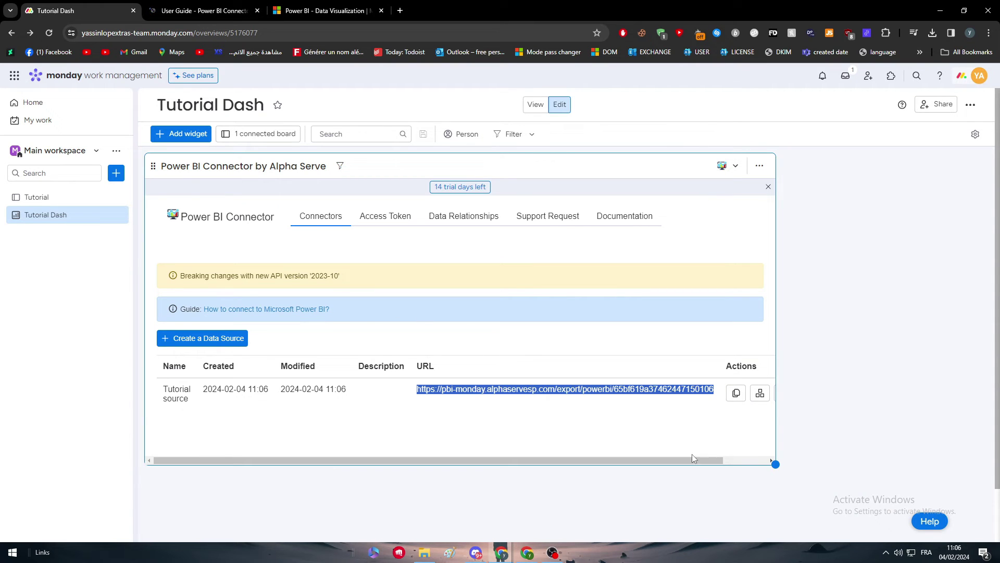
left_click_drag(692, 460, 731, 458)
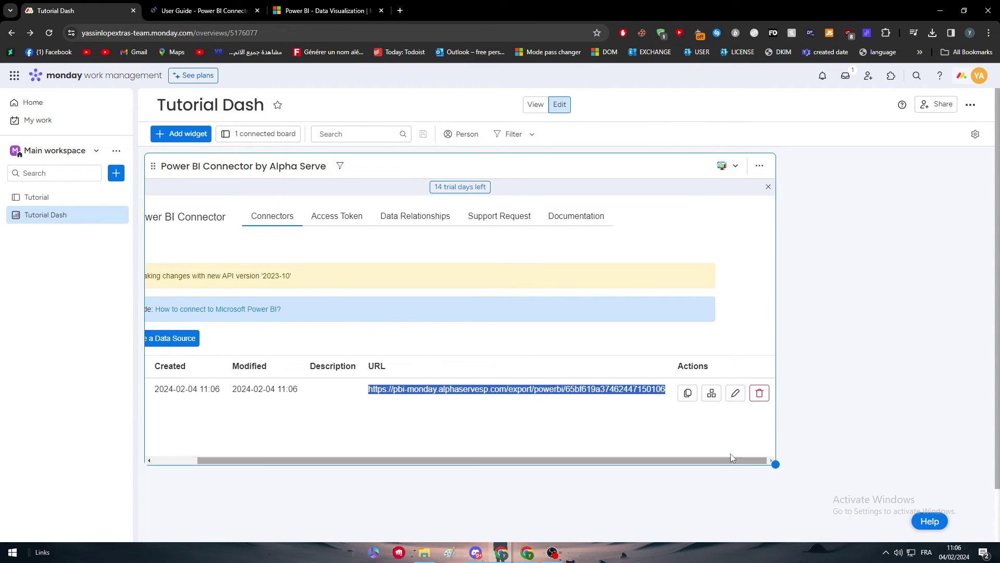
left_click(688, 394)
- Glance at the User Guide, then return to Tutorial Dash and scroll the connector widget
left_click(204, 10)
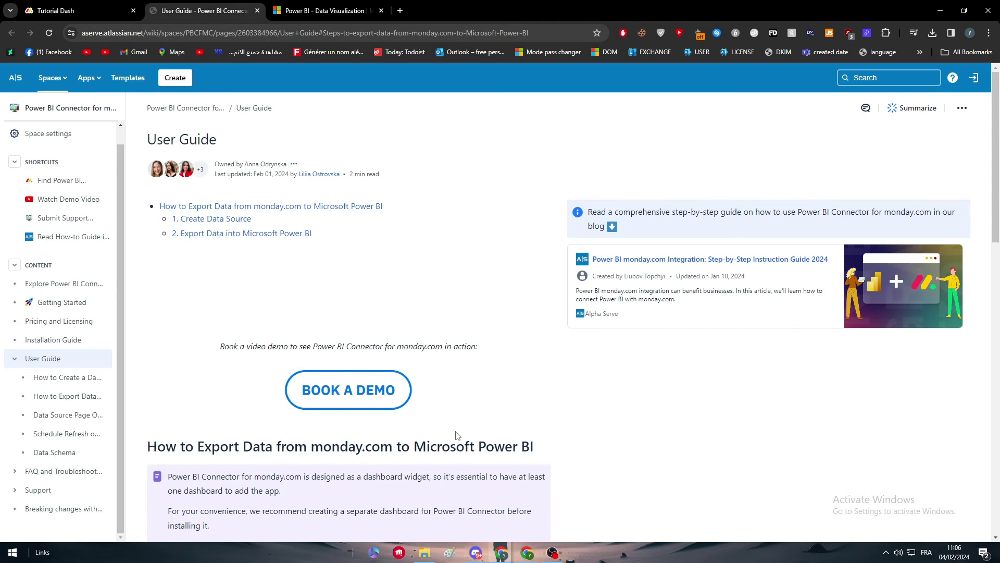
scroll(580, 454, "down", 5)
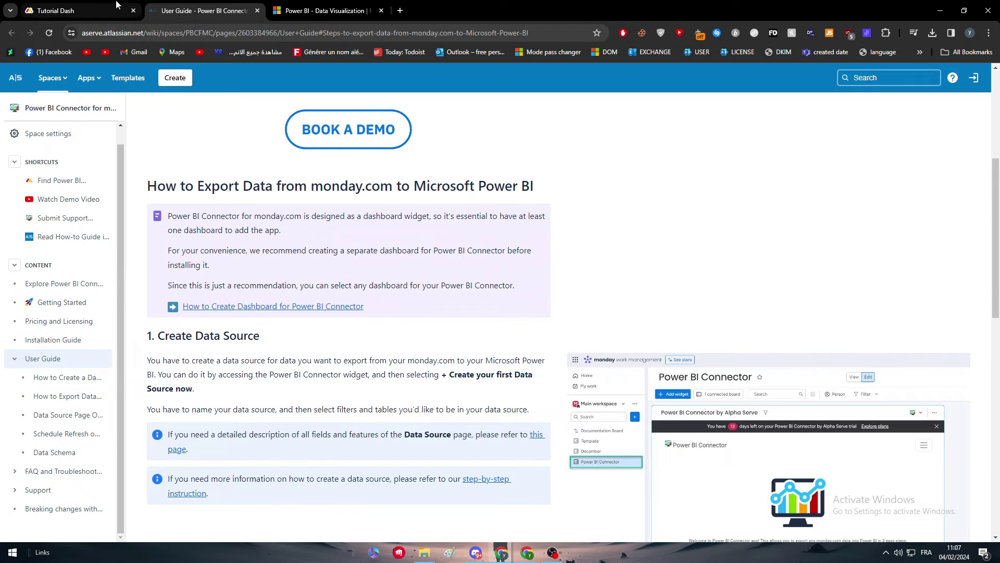
left_click(117, 5)
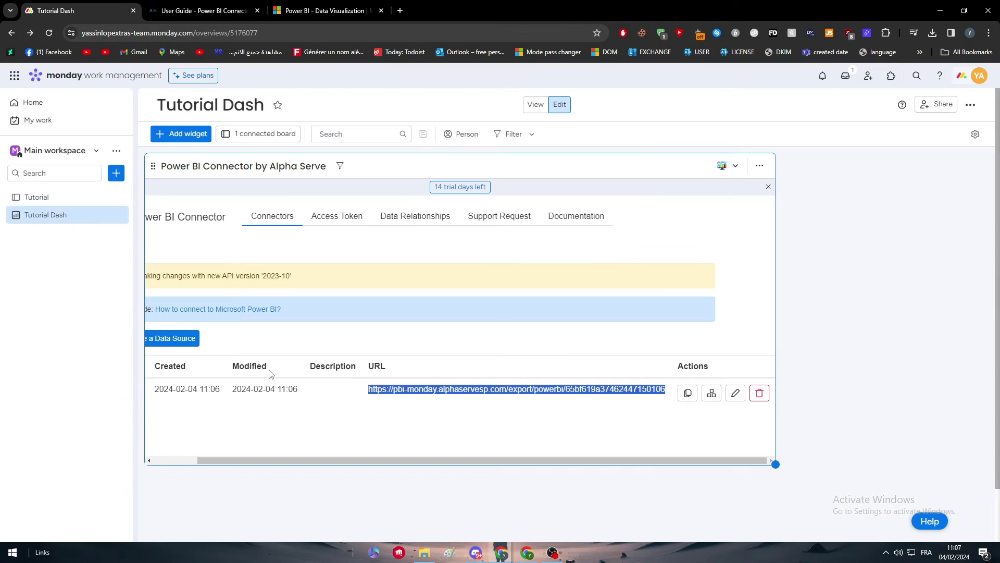
left_click(261, 313)
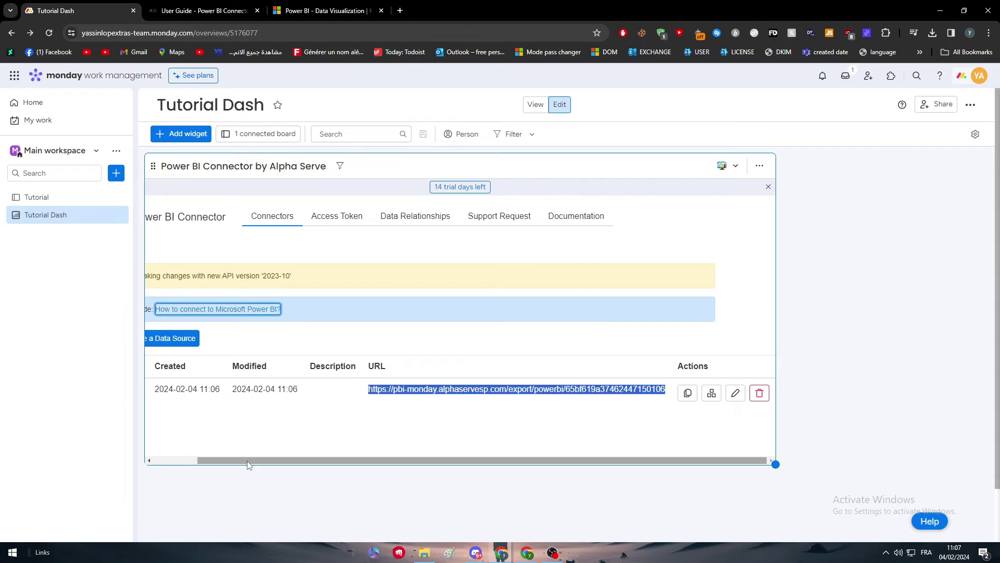
left_click_drag(196, 462, 159, 463)
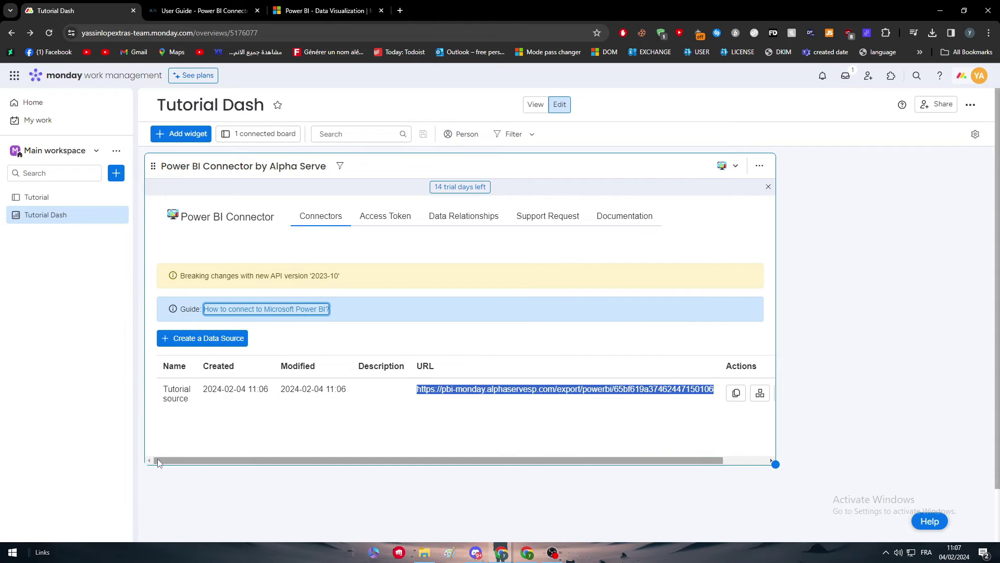
- Read the User Guide's Create Data Source and Export Data sections
left_click(157, 6)
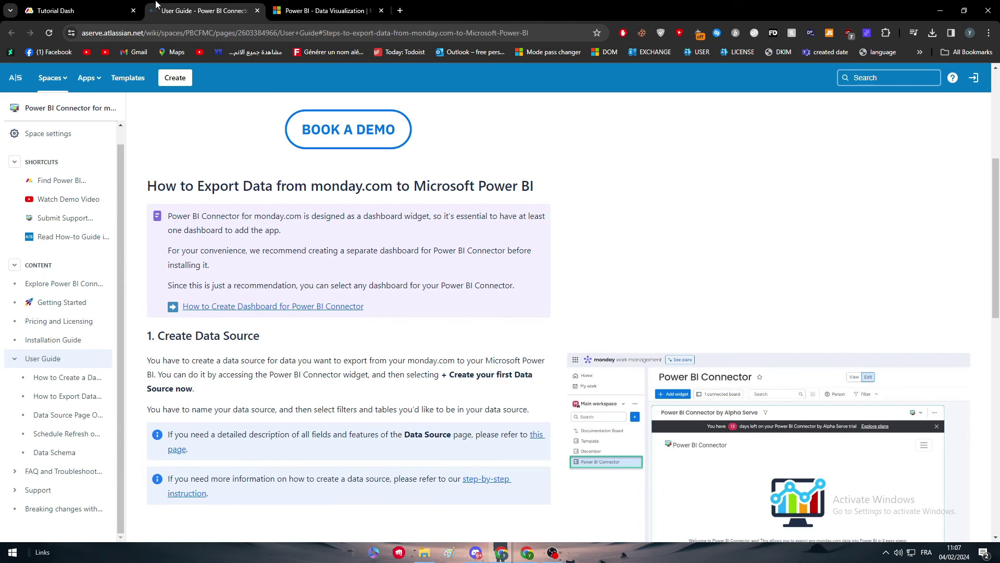
scroll(211, 159, "up", 5)
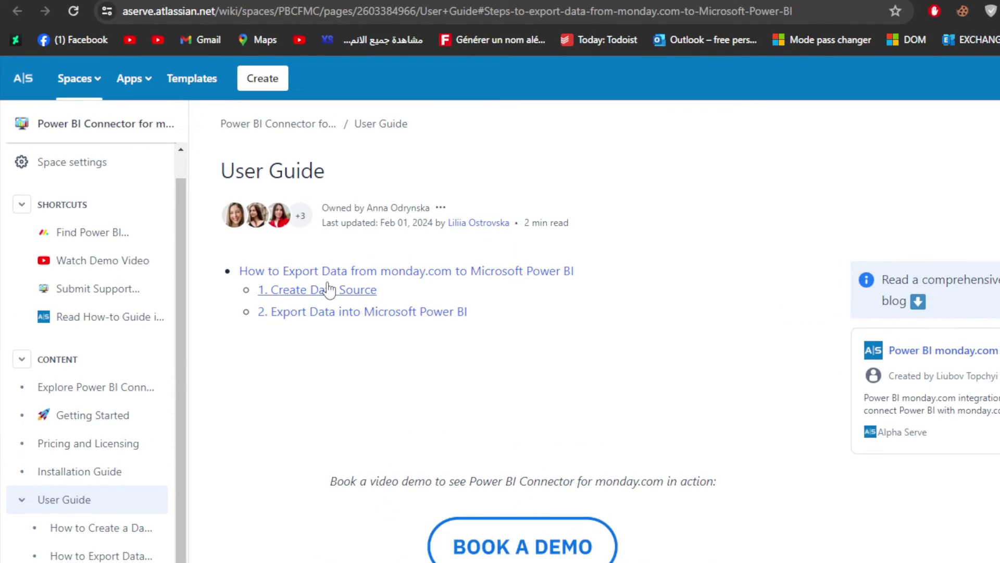
scroll(329, 289, "down", 8)
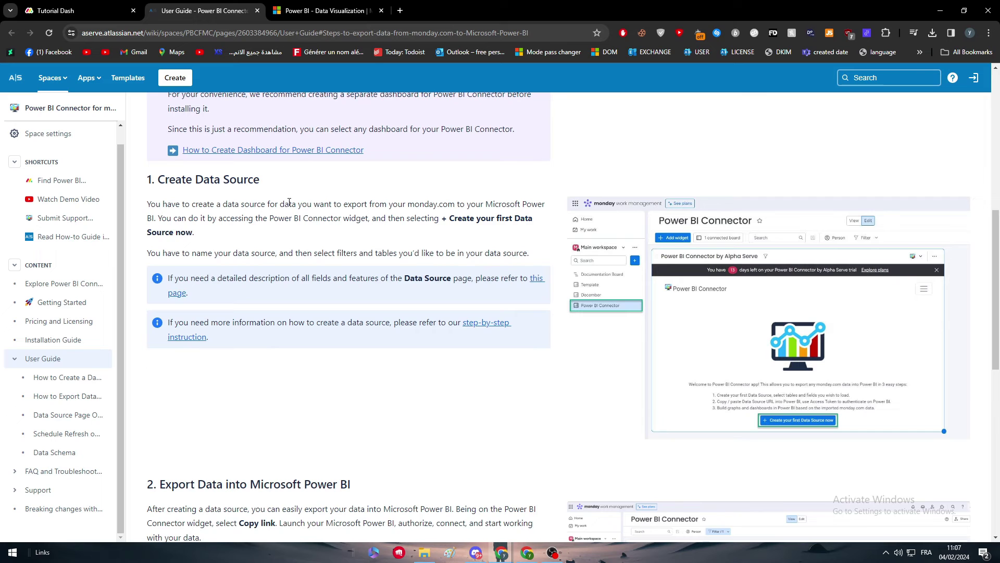
scroll(289, 202, "down", 5)
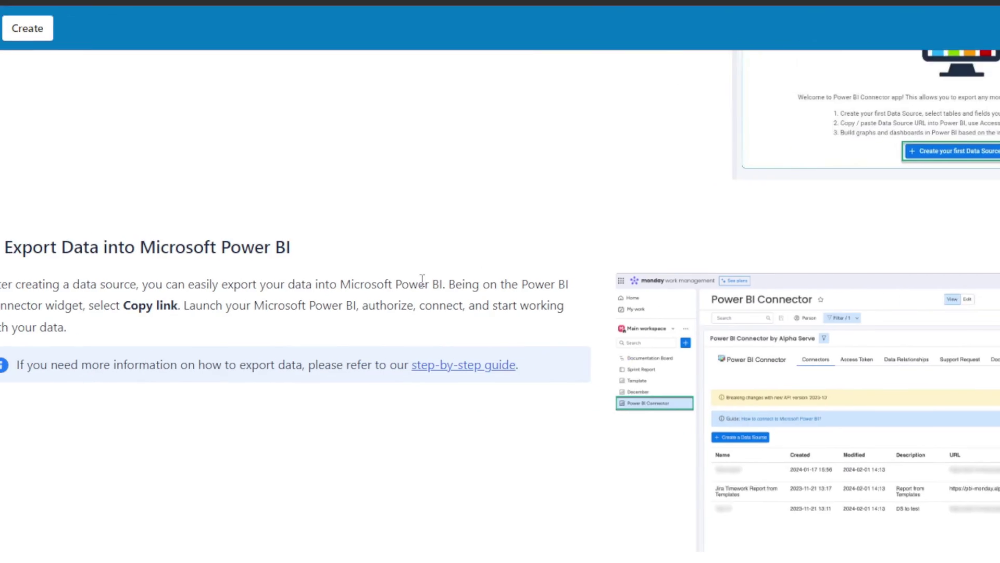
scroll(500, 282, "down", 1)
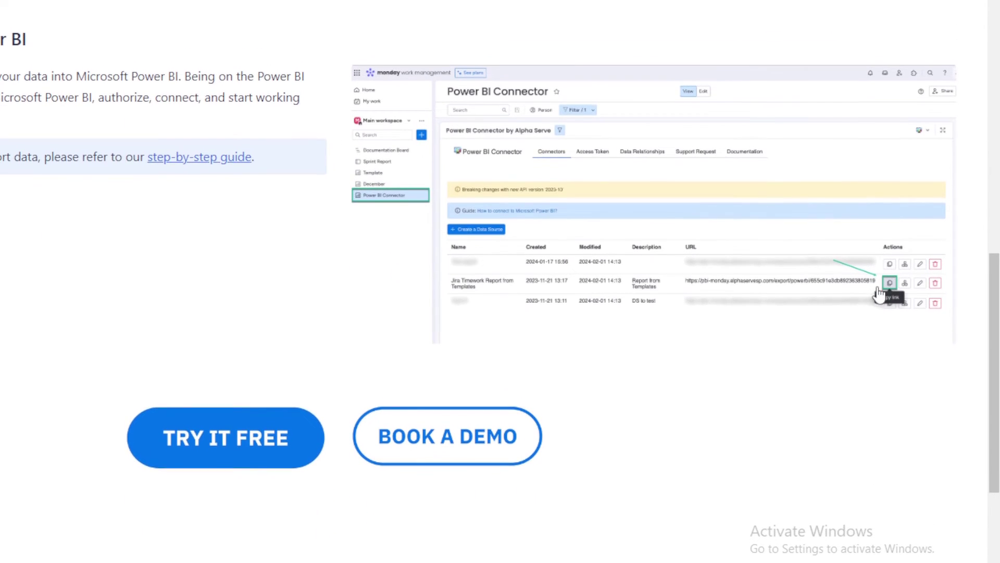
scroll(875, 288, "down", 3)
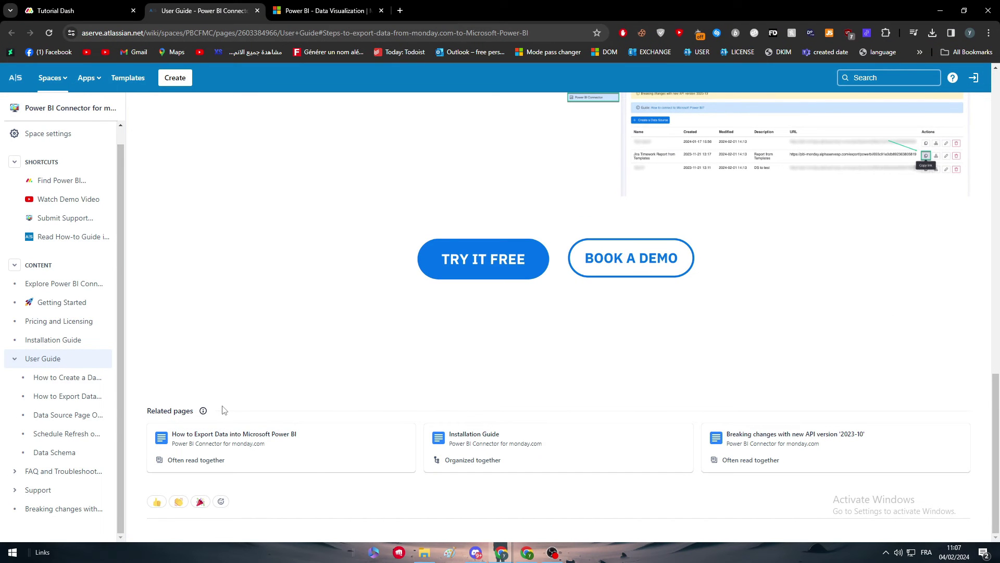
scroll(301, 390, "up", 1)
scroll(301, 391, "up", 12)
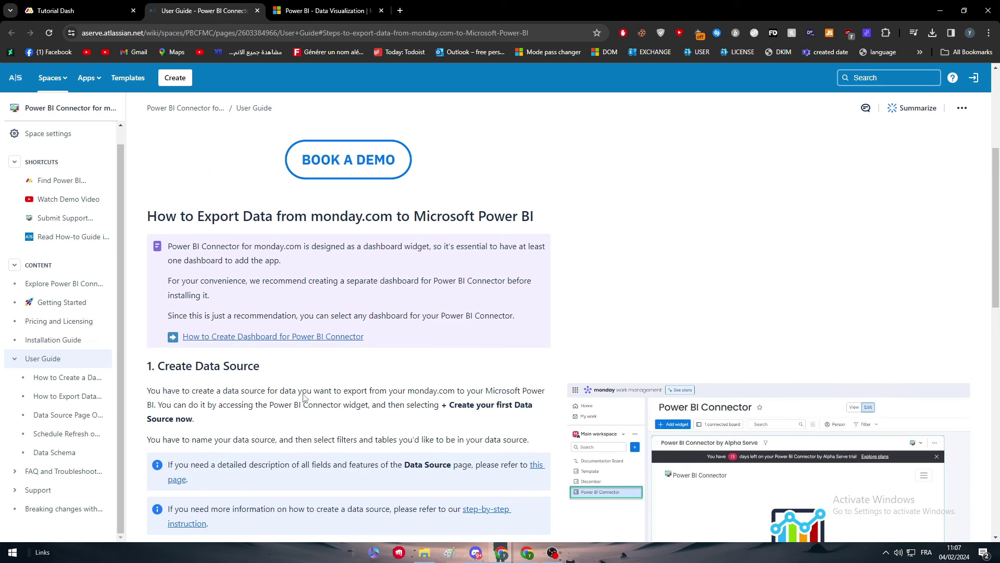
scroll(268, 365, "up", 5)
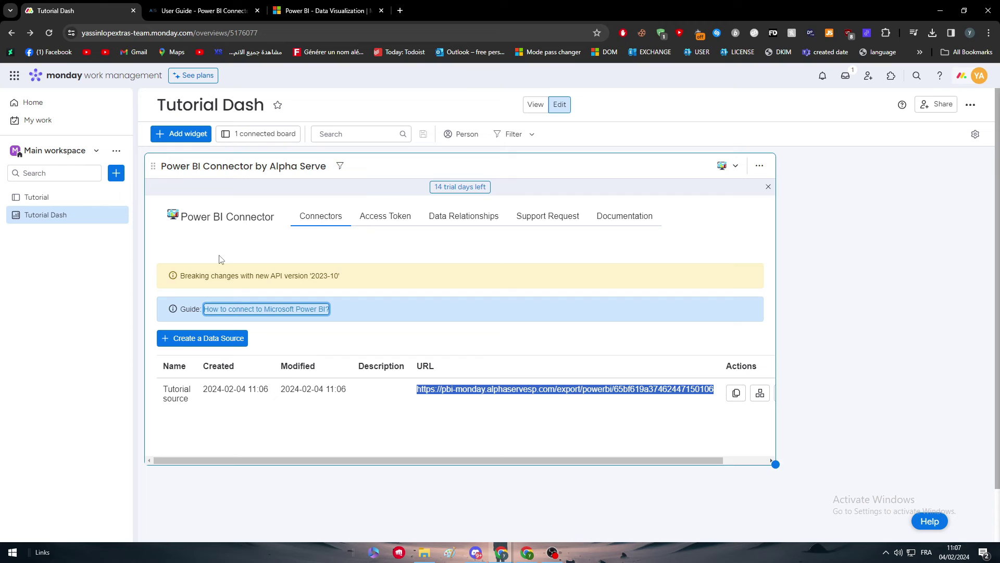
- Go to the workspace Home page from the left sidebar
left_click(93, 338)
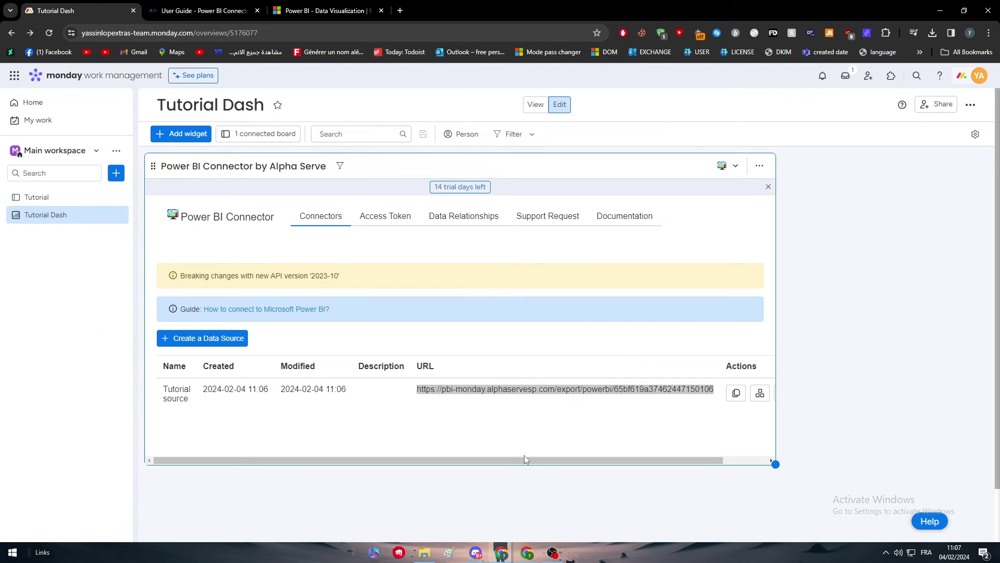
left_click(47, 106)
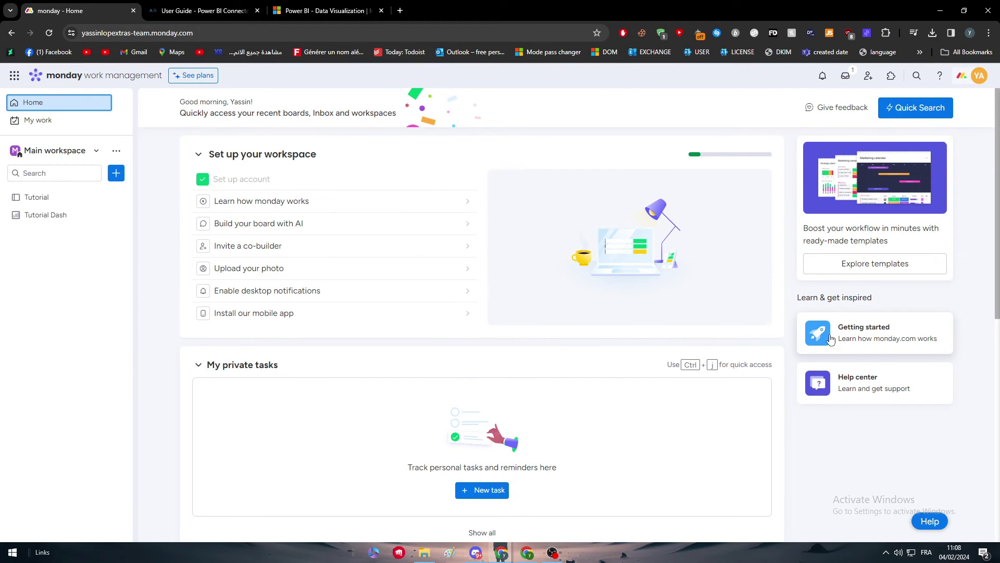
- Search the app marketplace for 'powerbi' and open Power BI Connector by Alpha Serve
left_click(970, 81)
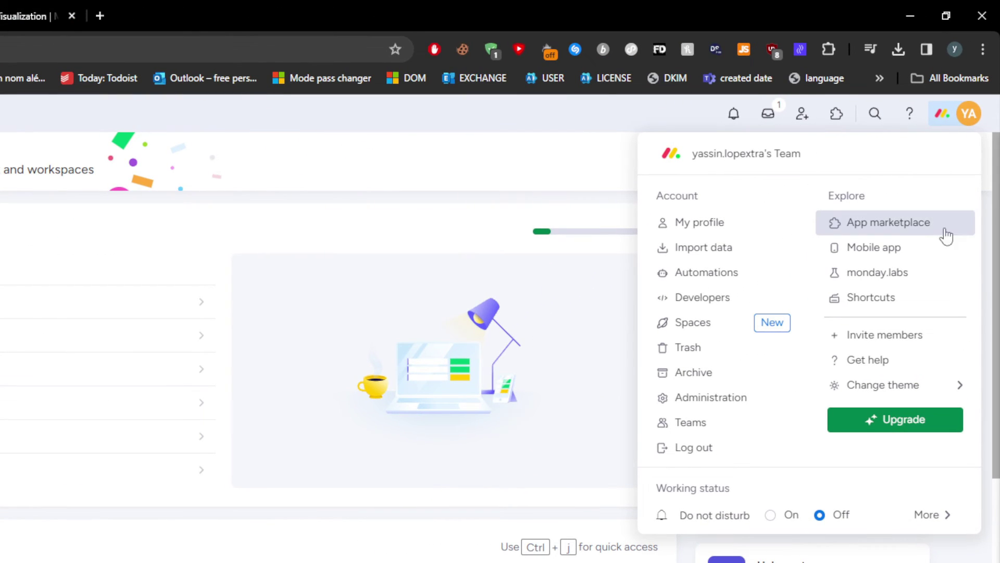
left_click(903, 224)
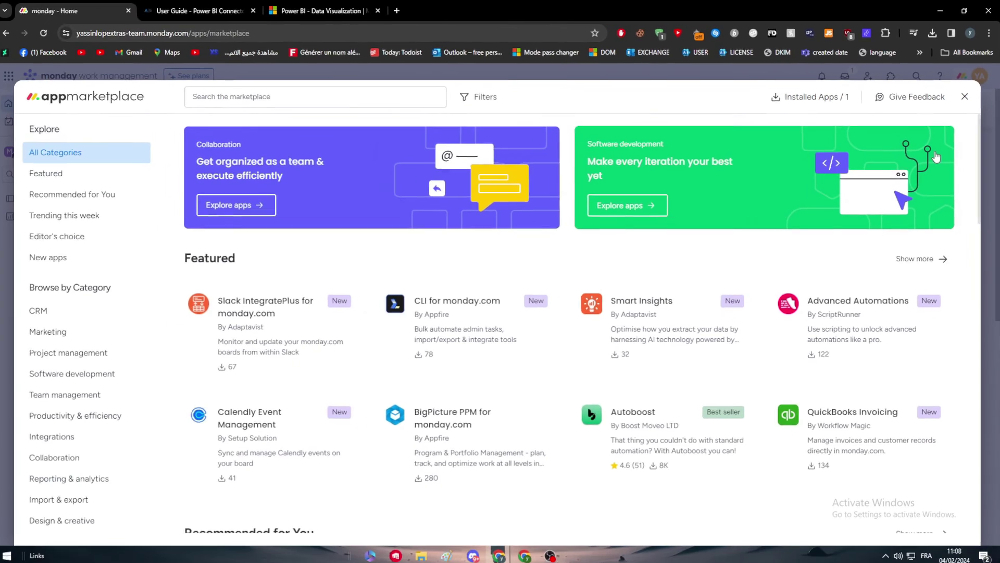
left_click(367, 101)
type("powerbi")
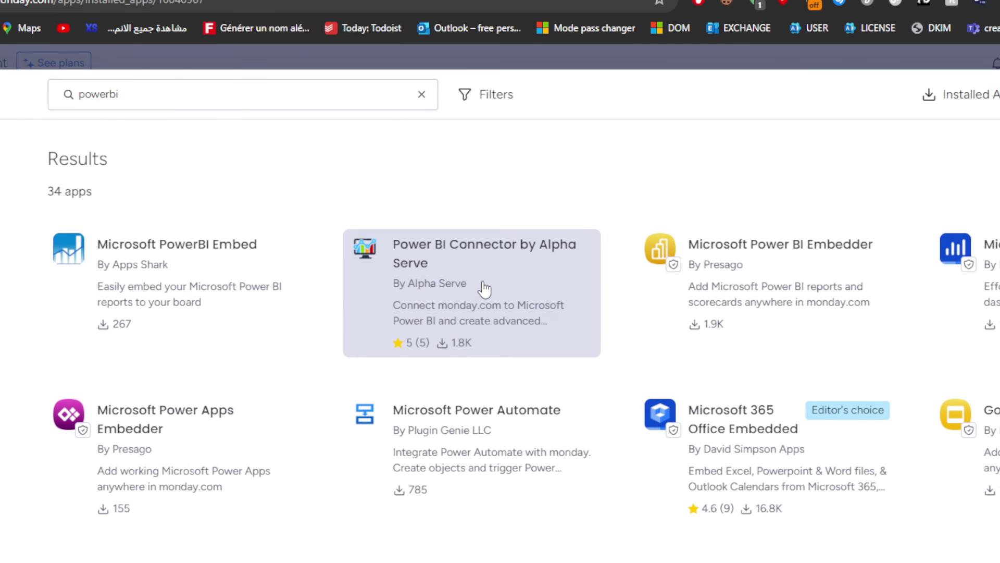
left_click(483, 287)
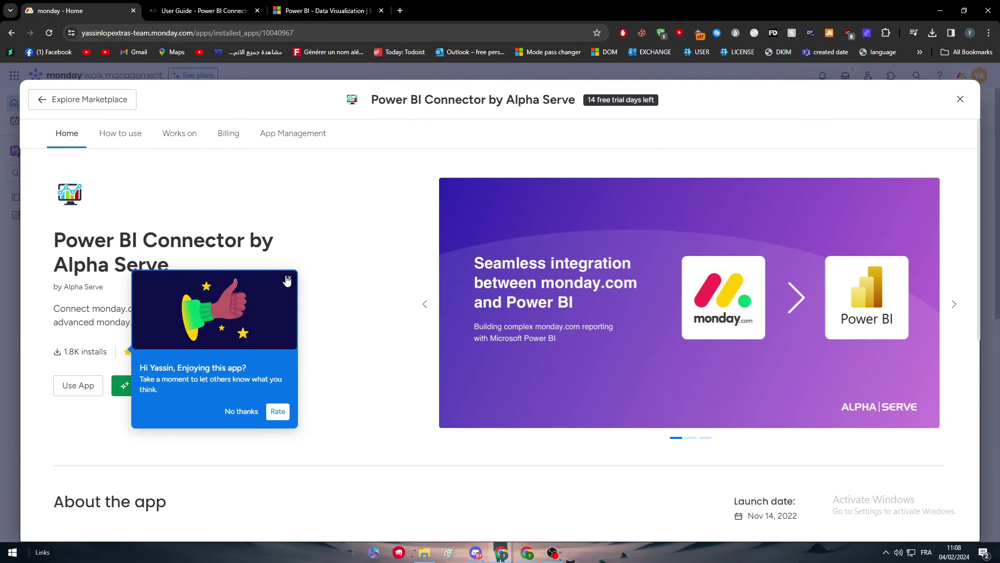
left_click(287, 279)
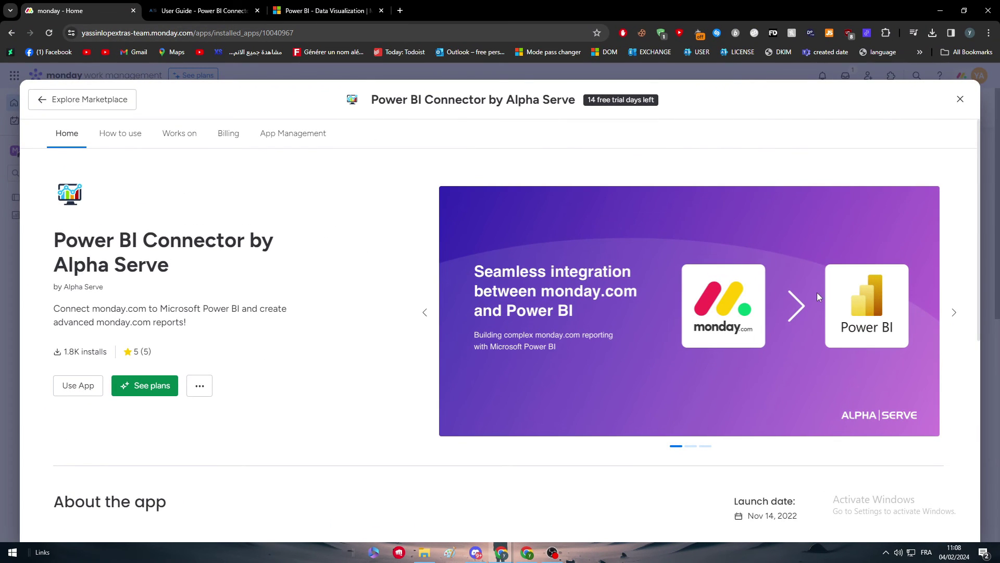
- Advance the app page carousel two slides to the unifying business operations slide
left_click(953, 312)
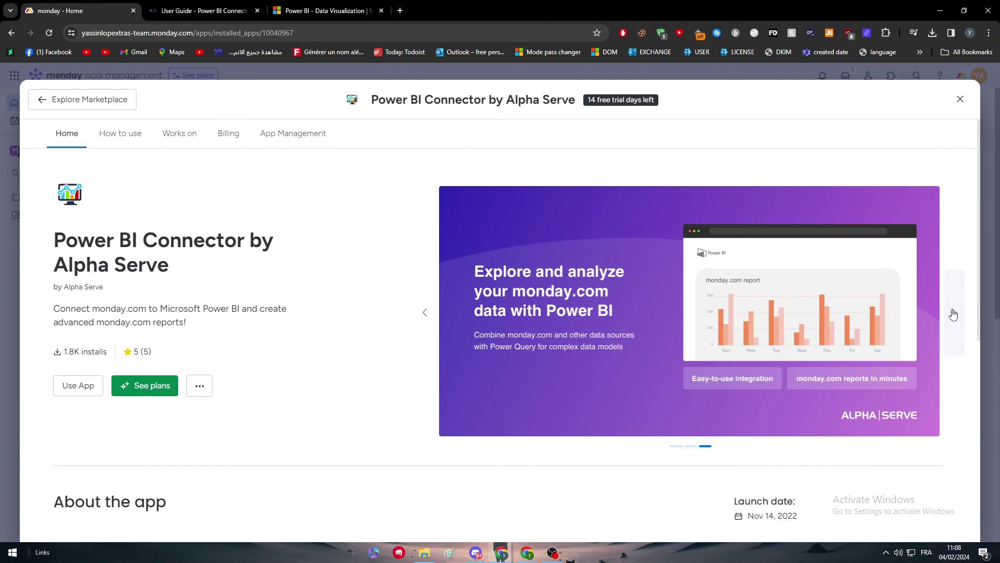
left_click(953, 312)
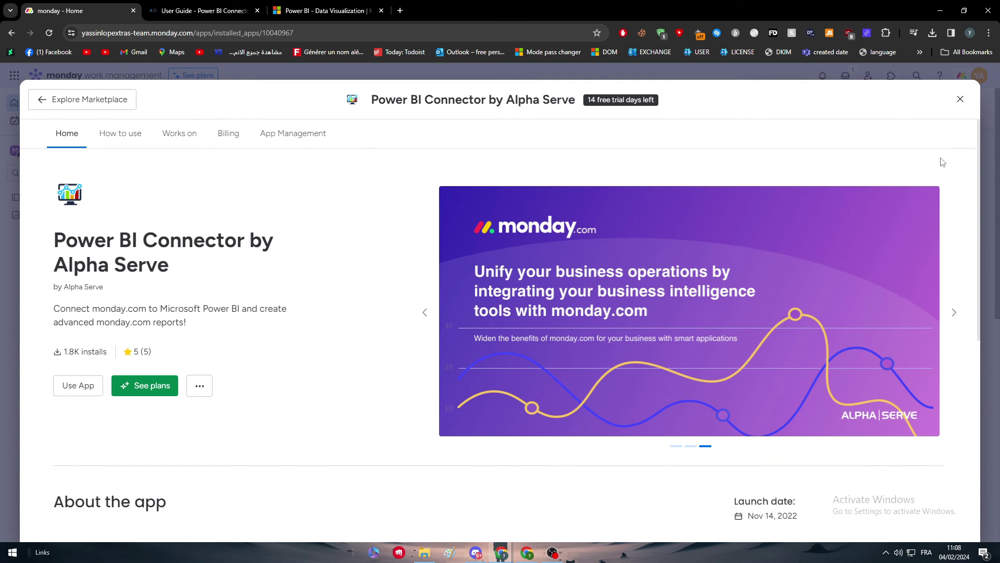